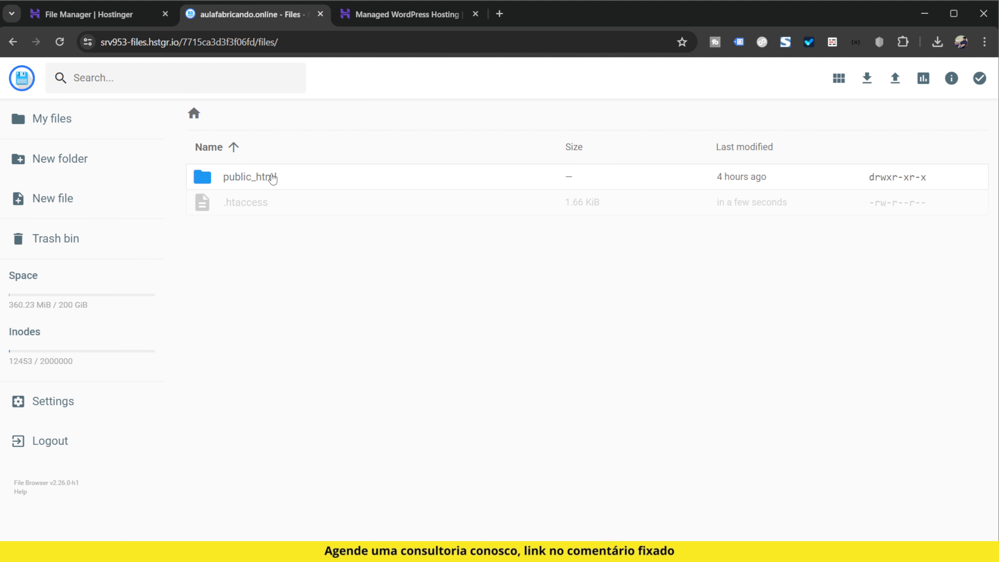
Open the public_html folder and archive the .htaccess file as a zip named .htaccess
left_click(274, 176)
double_click(284, 177)
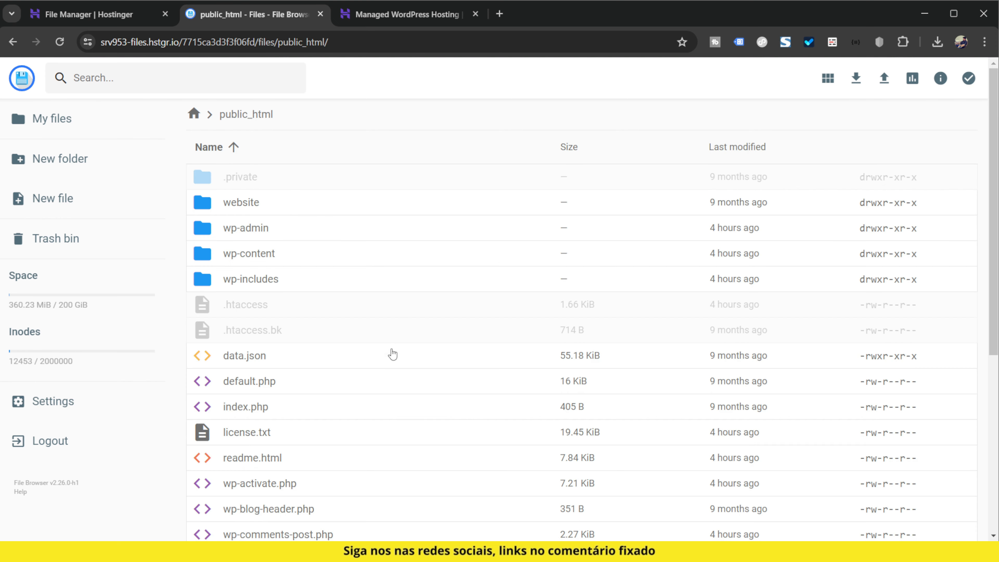
scroll(383, 354, "down", 2)
right_click(272, 243)
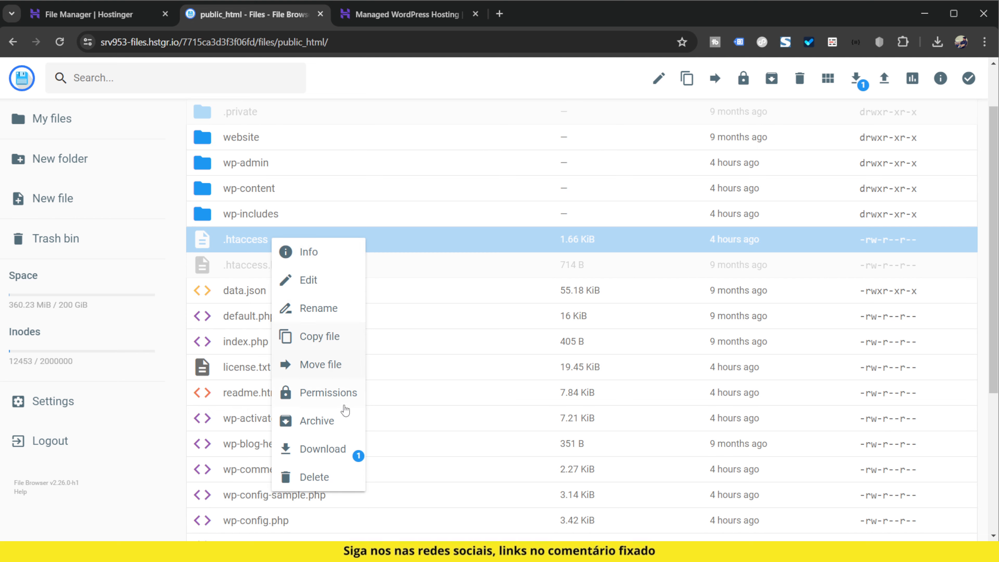
left_click(335, 431)
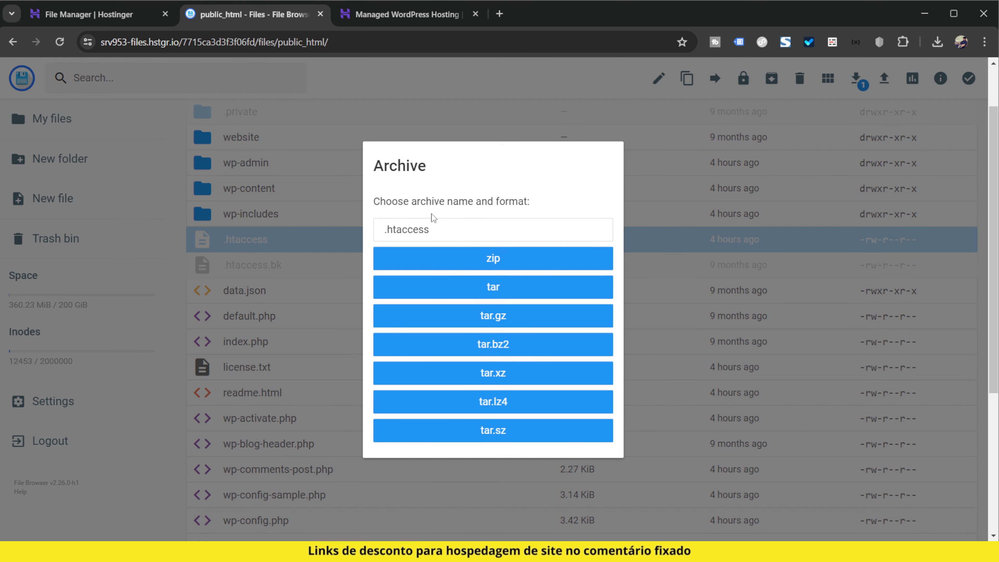
left_click(478, 266)
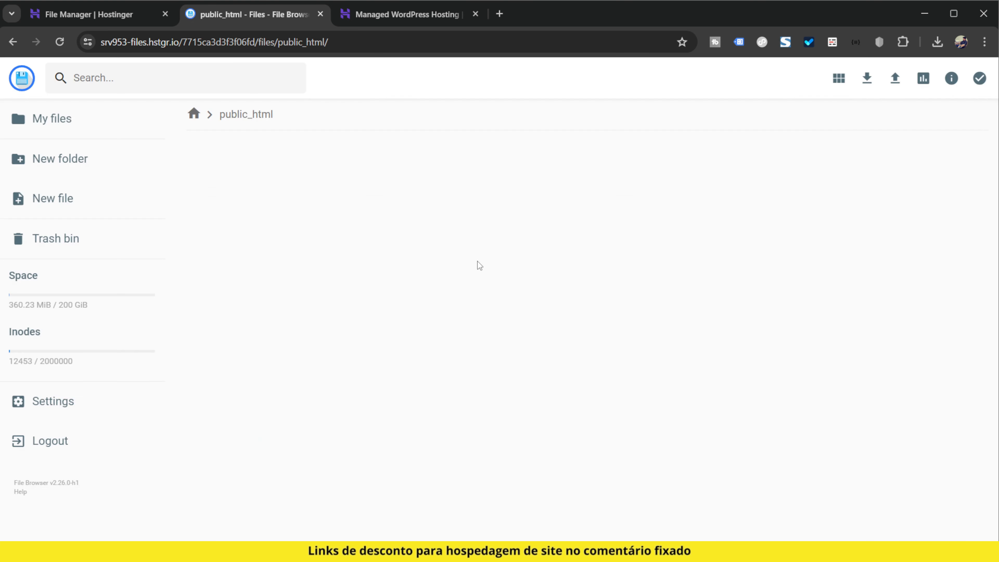
left_click(286, 364)
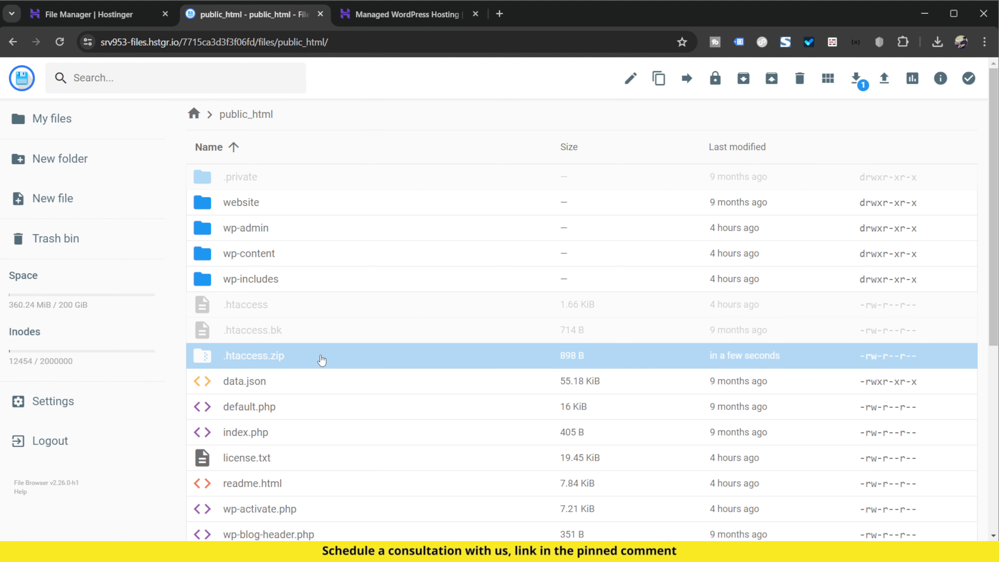
Open the .htaccess file in the editor, enlarge the page to 200% and examine its rules from start to end
double_click(261, 309)
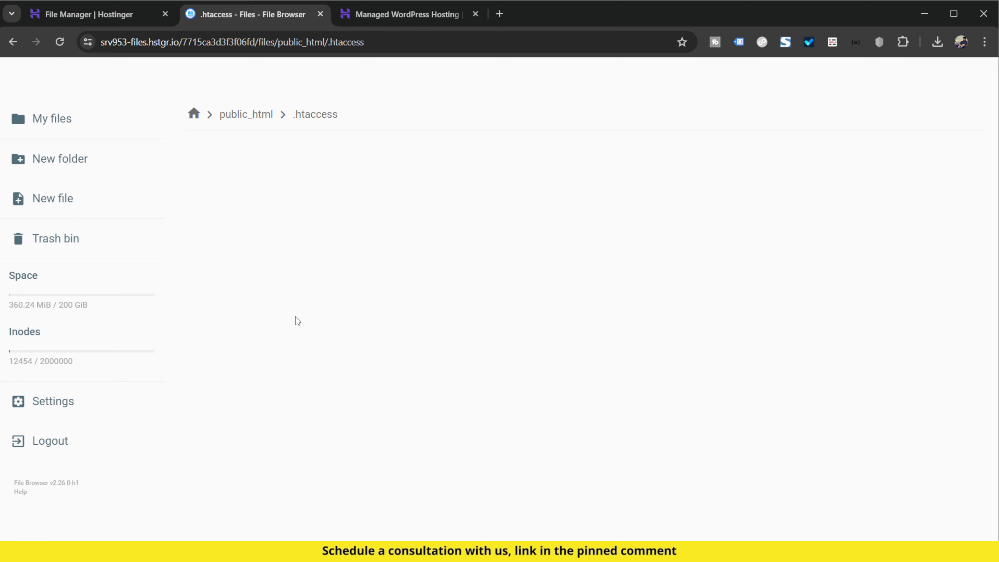
scroll(434, 318, "down", 2)
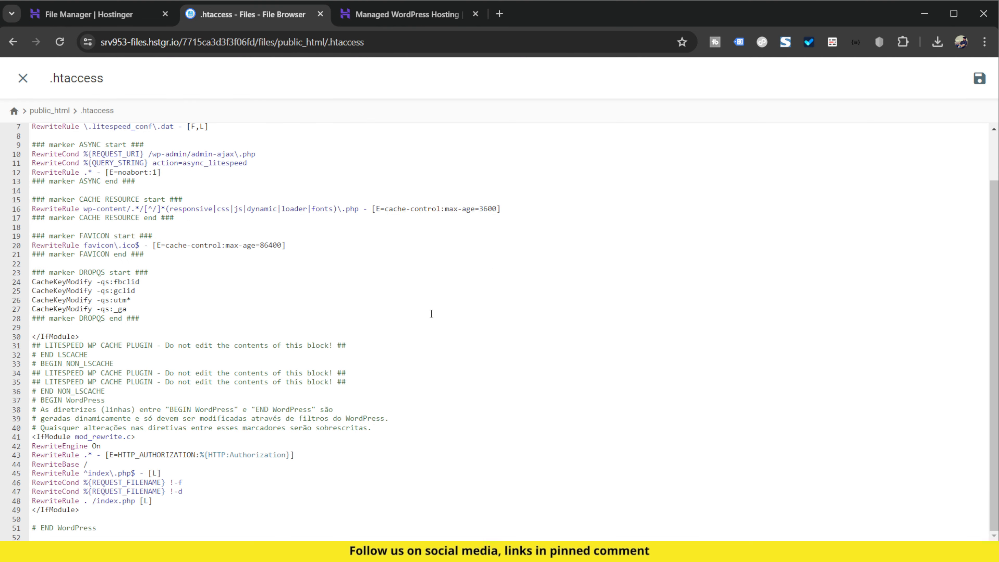
scroll(426, 318, "up", 2)
scroll(423, 324, "down", 2)
scroll(423, 325, "up", 3)
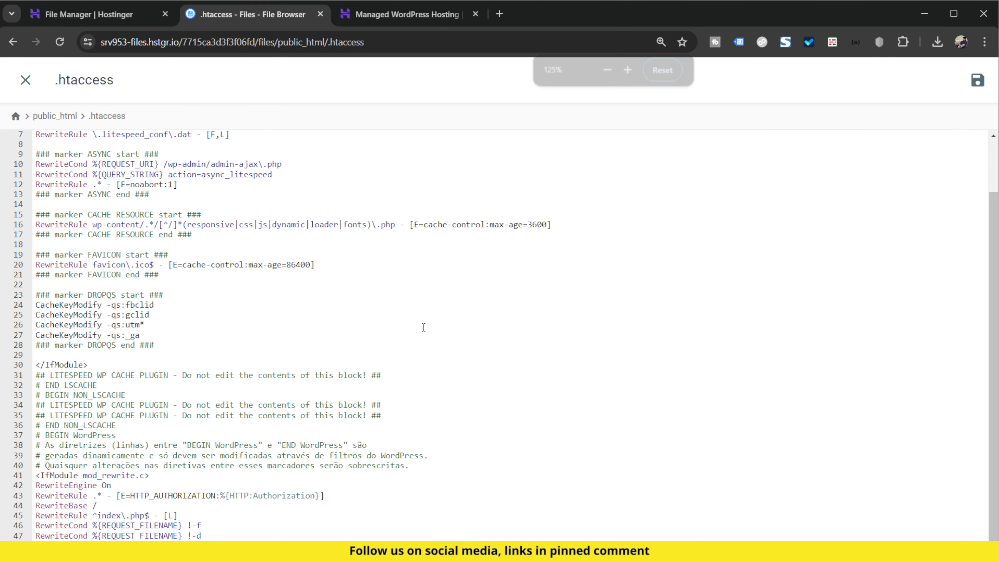
scroll(423, 327, "up", 2)
scroll(419, 330, "up", 2)
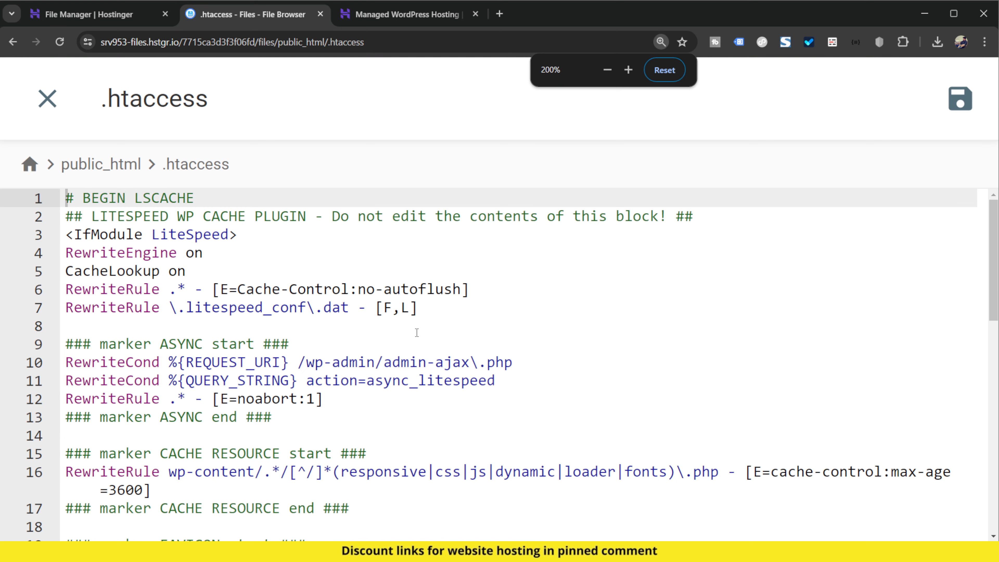
scroll(417, 333, "down", 2)
scroll(417, 332, "down", 8)
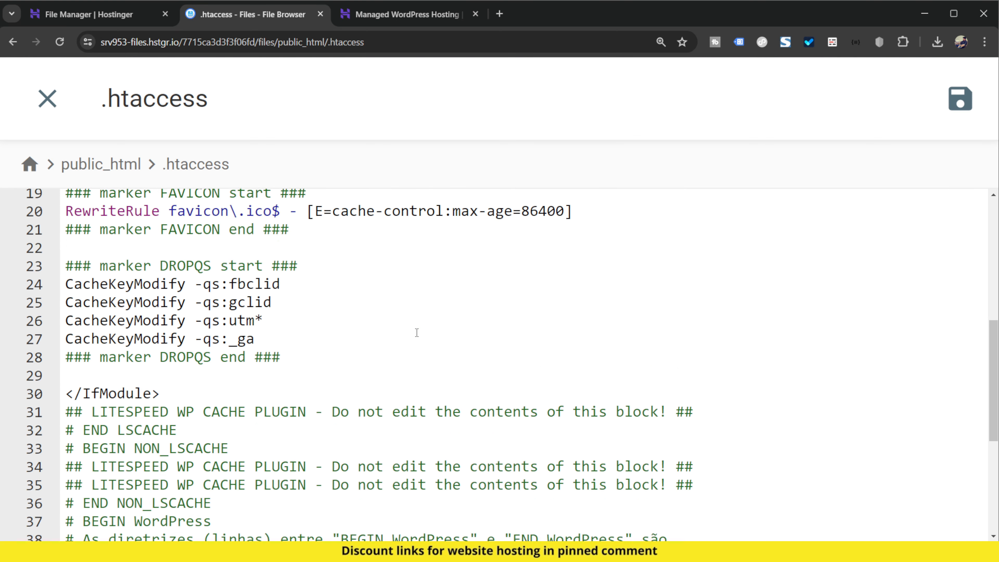
scroll(416, 332, "down", 2)
scroll(417, 332, "up", 11)
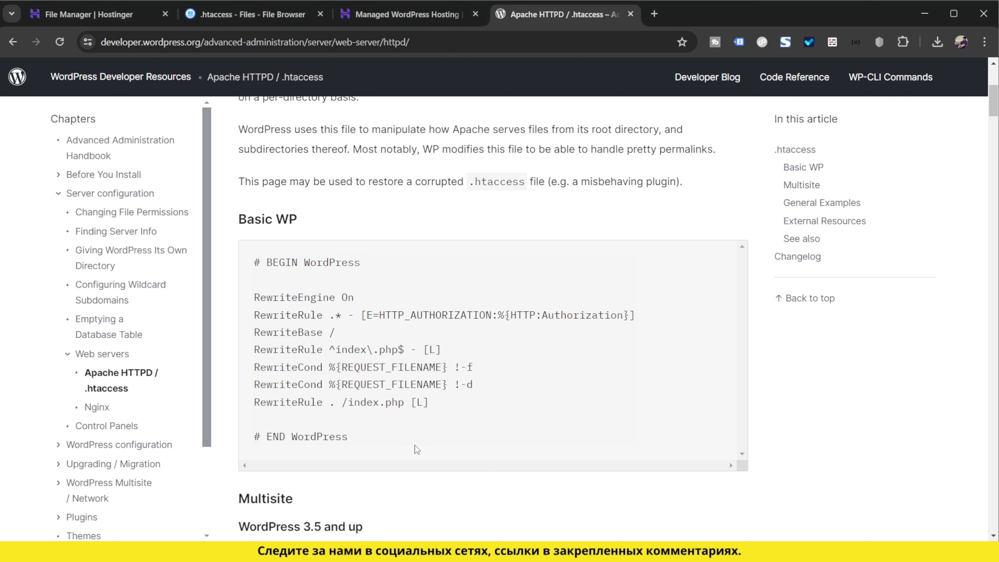
Replace the entire .htaccess contents with the Basic WP code block copied from the WordPress developer page
left_click_drag(413, 445, 255, 261)
right_click(292, 330)
left_click(316, 343)
left_click(252, 14)
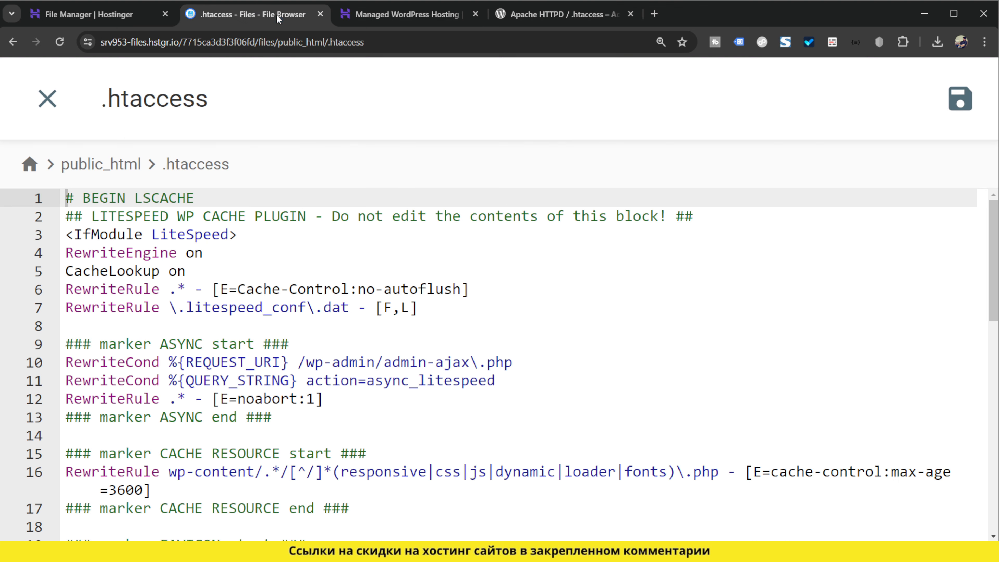
left_click(399, 325)
key("ctrl+a")
key("ctrl+v")
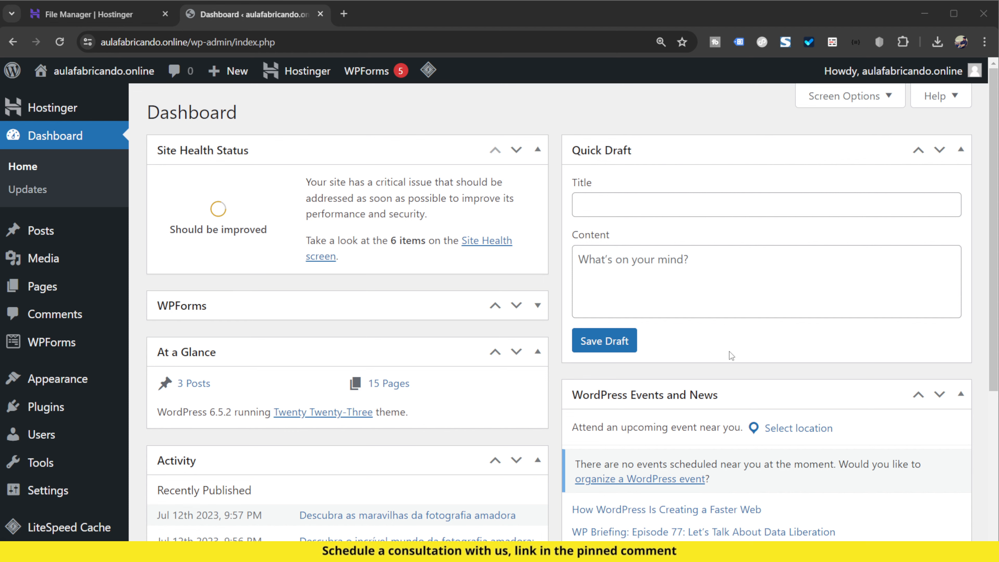
Activate the Twenty Twenty-Four theme on the WordPress site
left_click(85, 382)
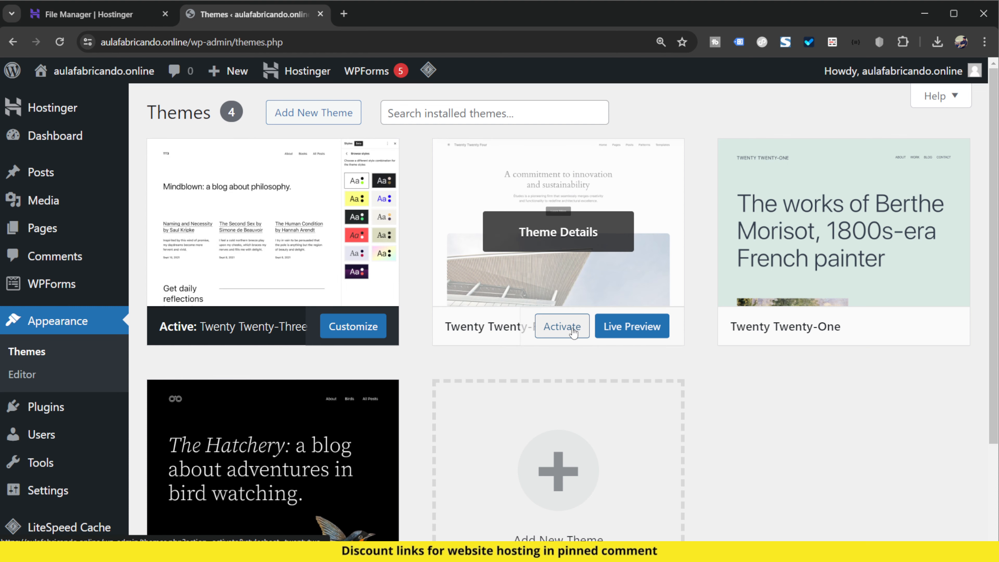
key("ctrl+plus")
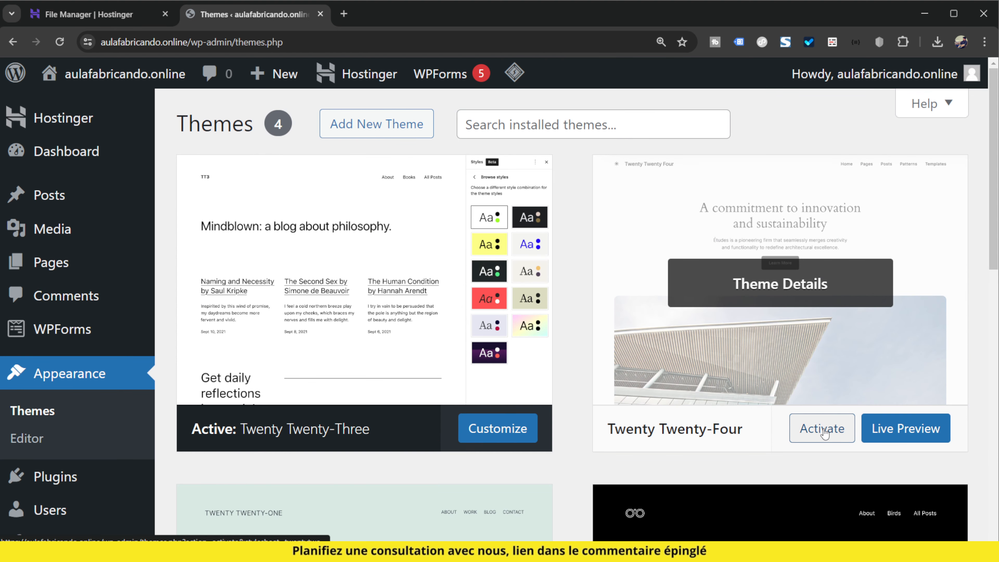
left_click(825, 433)
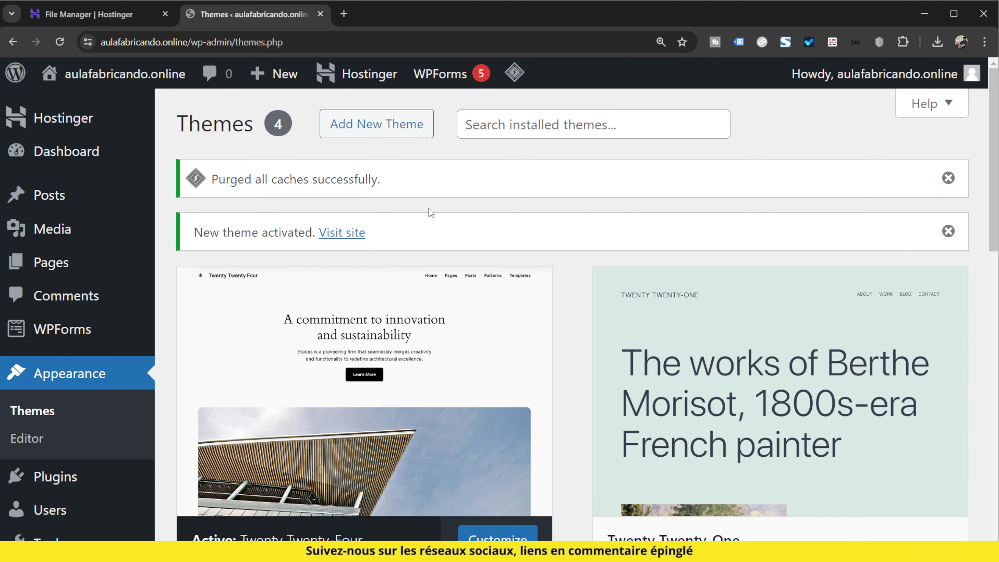
View the site's front page with the new theme in a separate tab, and close that tab
mouse_move(118, 74)
middle_click(79, 108)
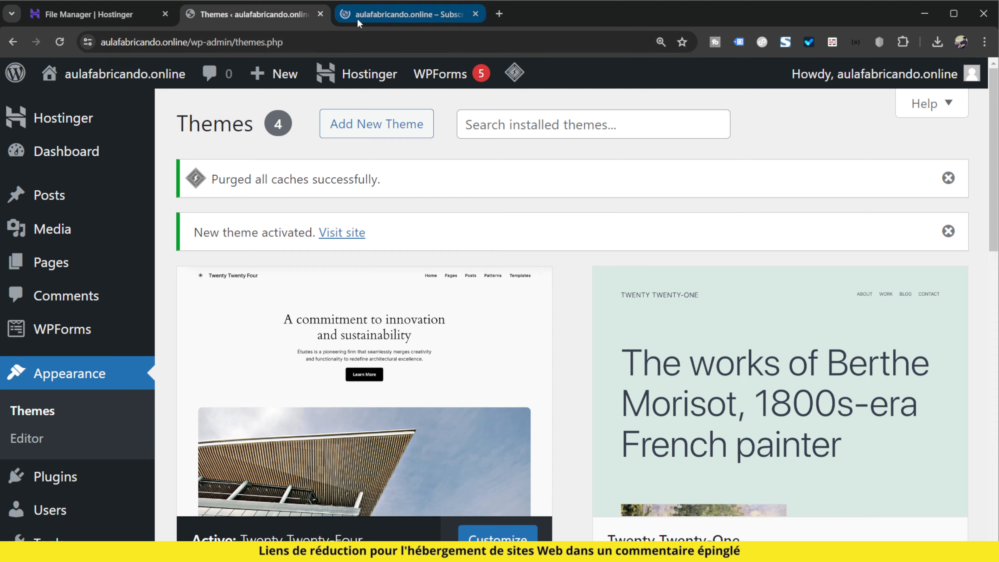
left_click(356, 18)
scroll(635, 356, "down", 5)
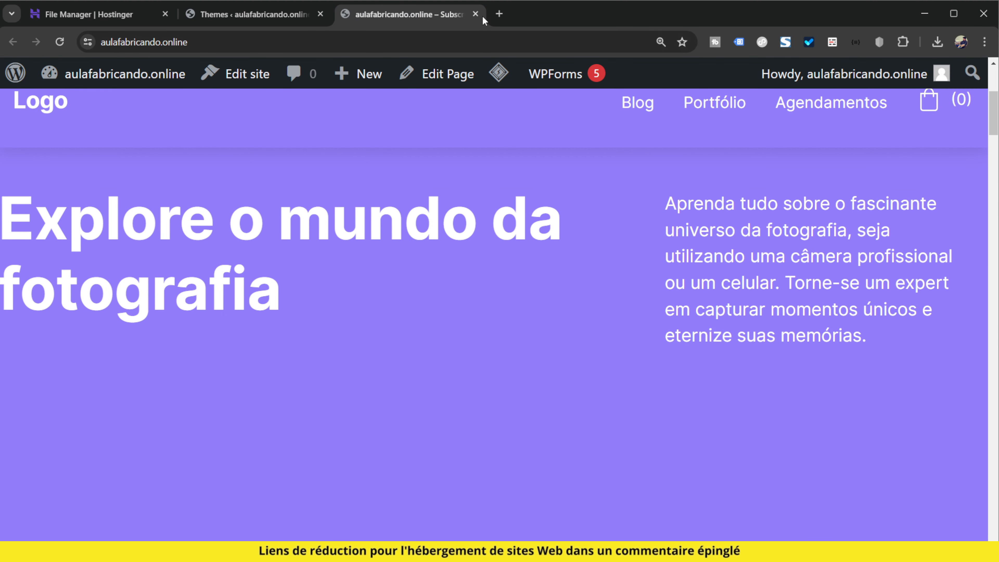
left_click(475, 14)
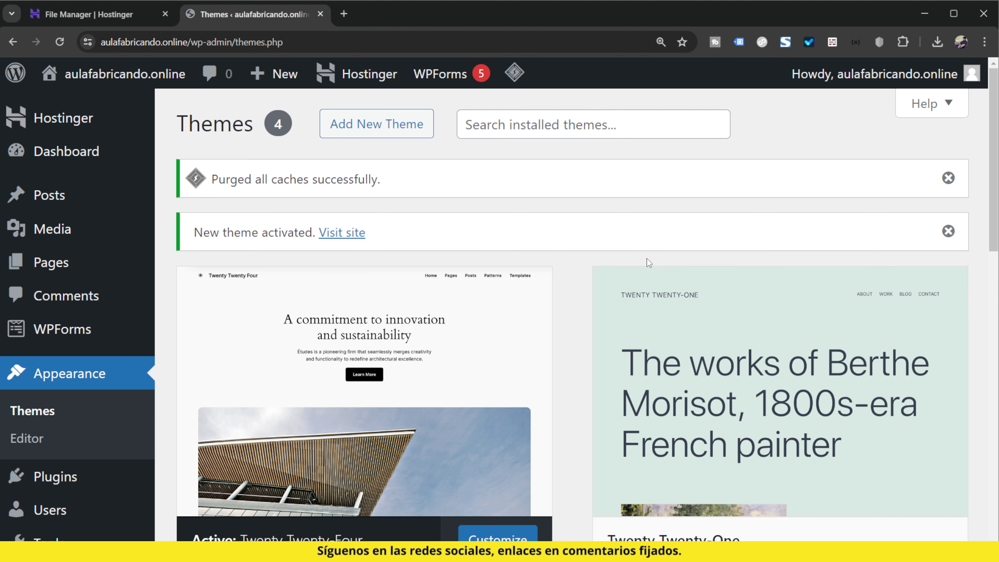
Access the files of aulafabricando.online in Hostinger and open the public_html/wp-content/themes folder to view the installed themes
left_click(91, 14)
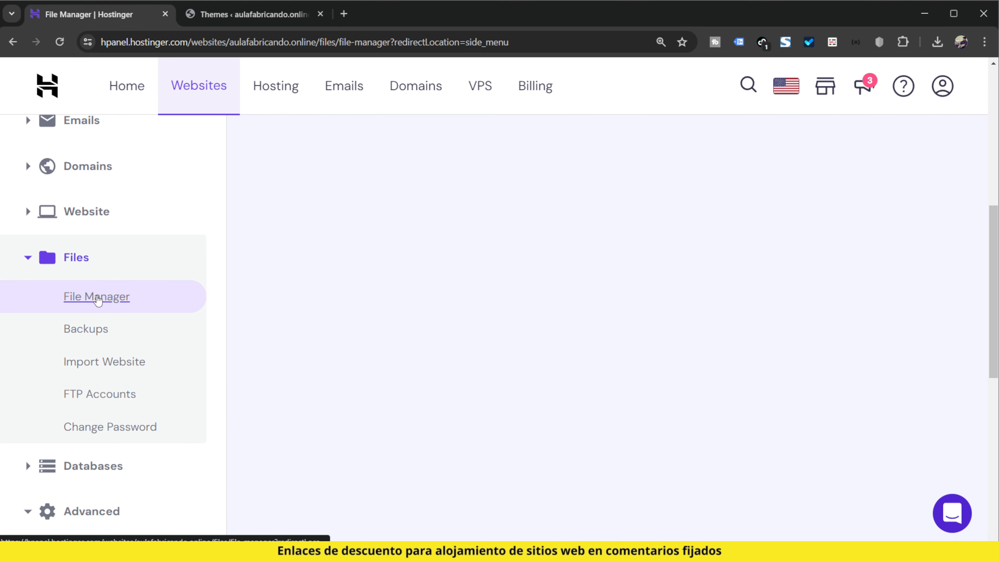
left_click(114, 297)
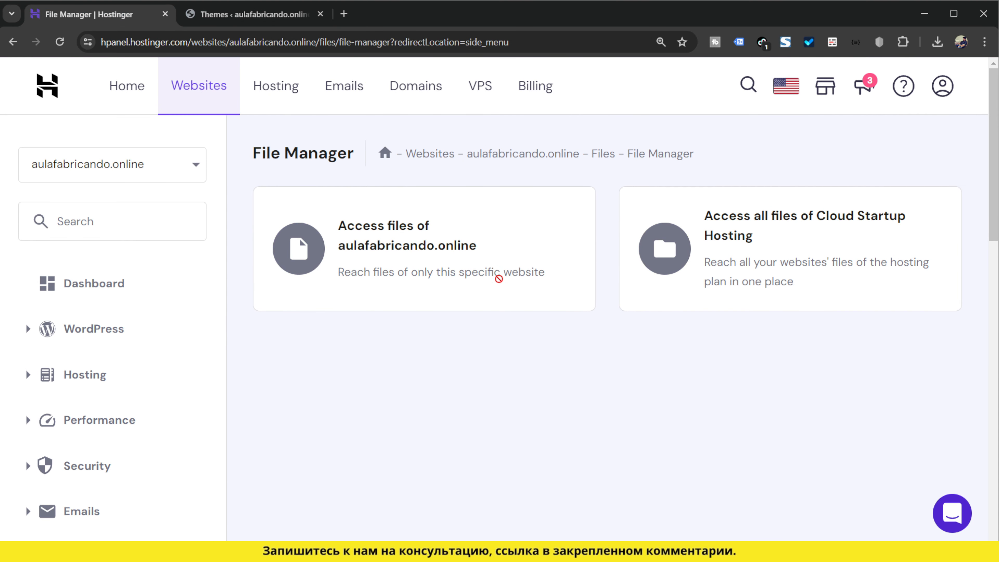
left_click(496, 278)
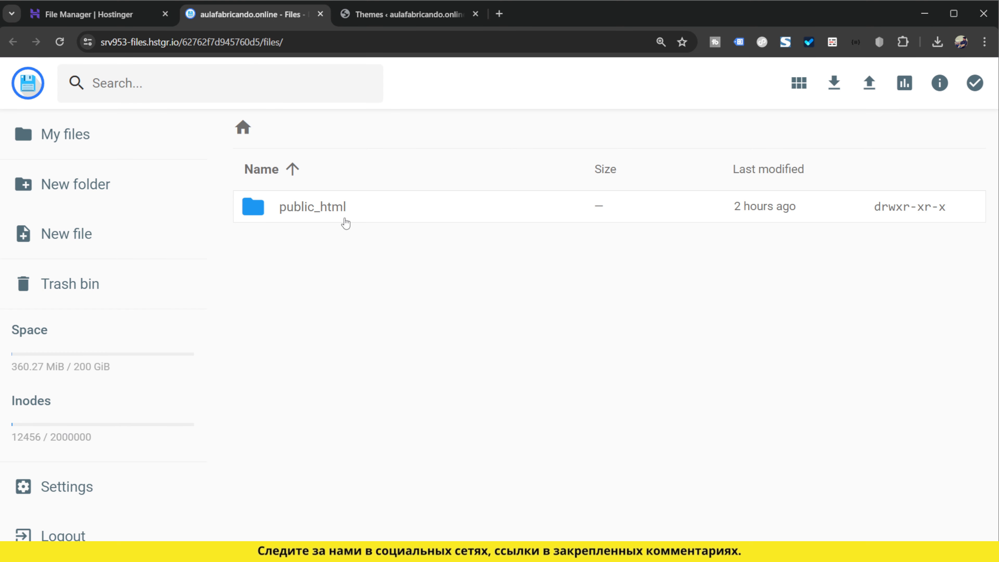
double_click(346, 221)
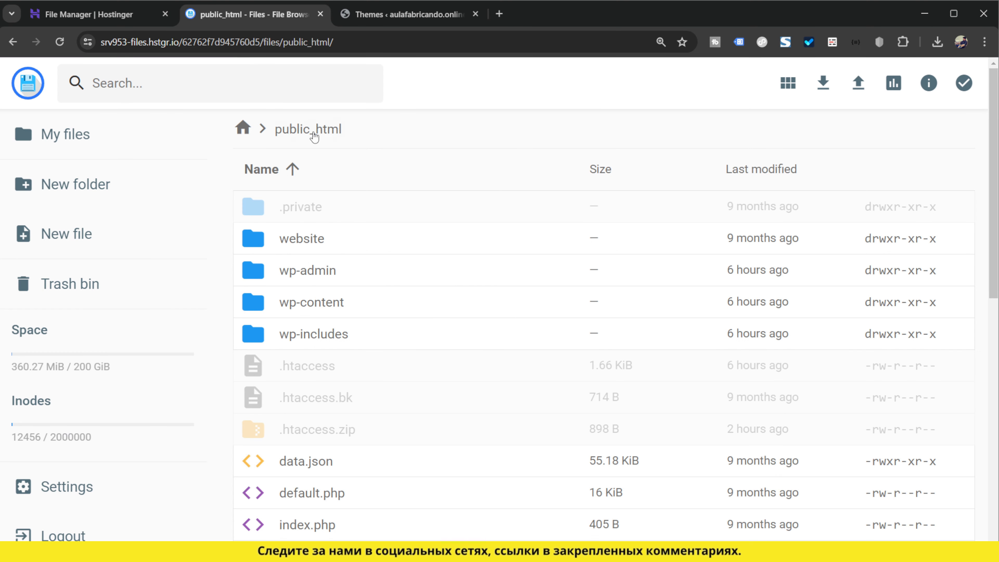
double_click(371, 304)
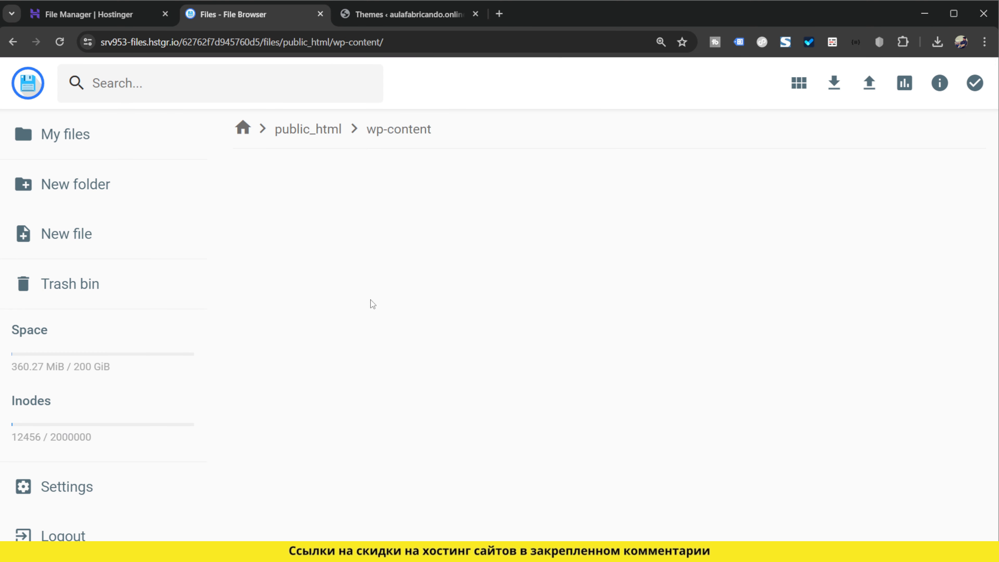
double_click(326, 335)
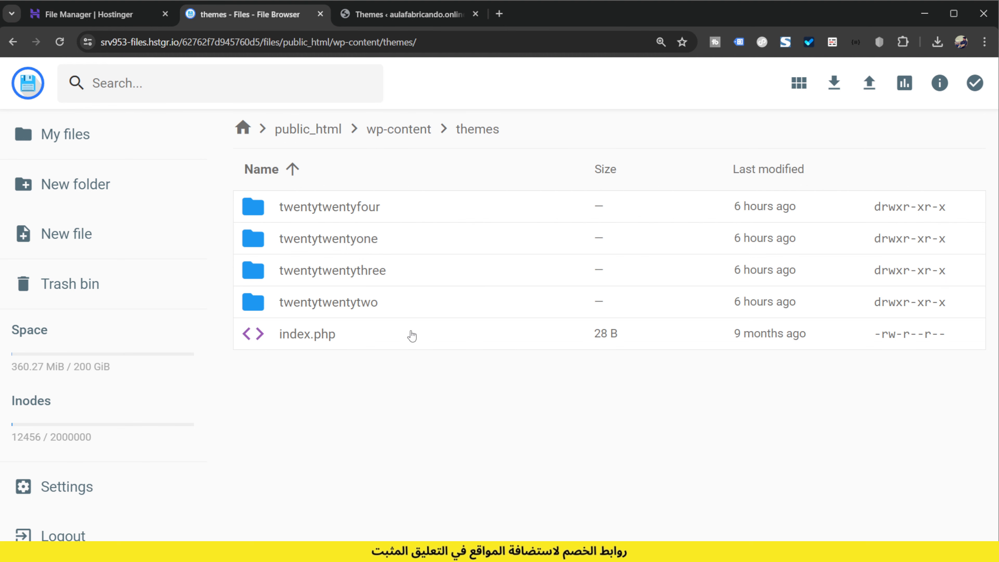
Return to the Hostinger panel and open the site's database in phpMyAdmin
left_click(118, 14)
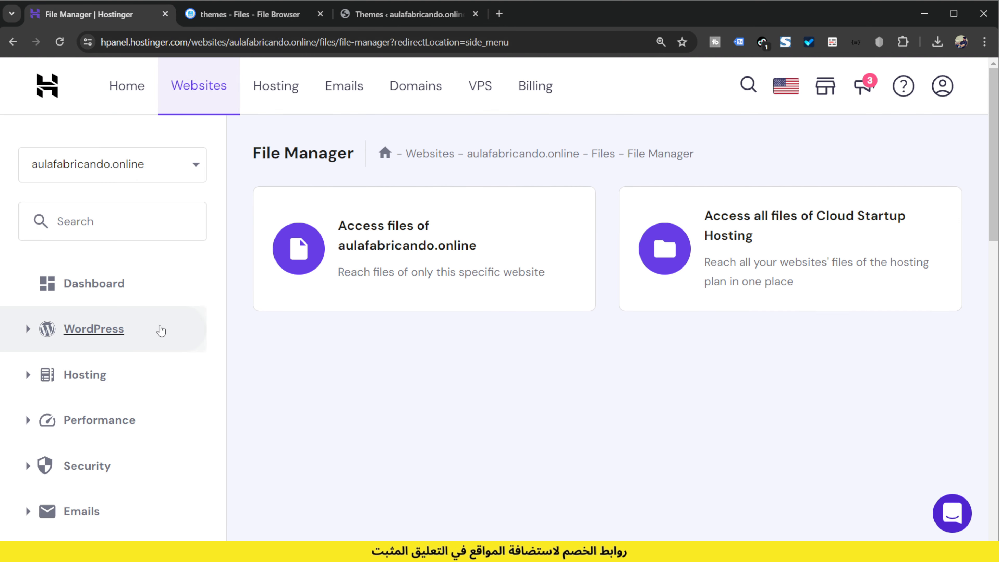
scroll(134, 397, "down", 10)
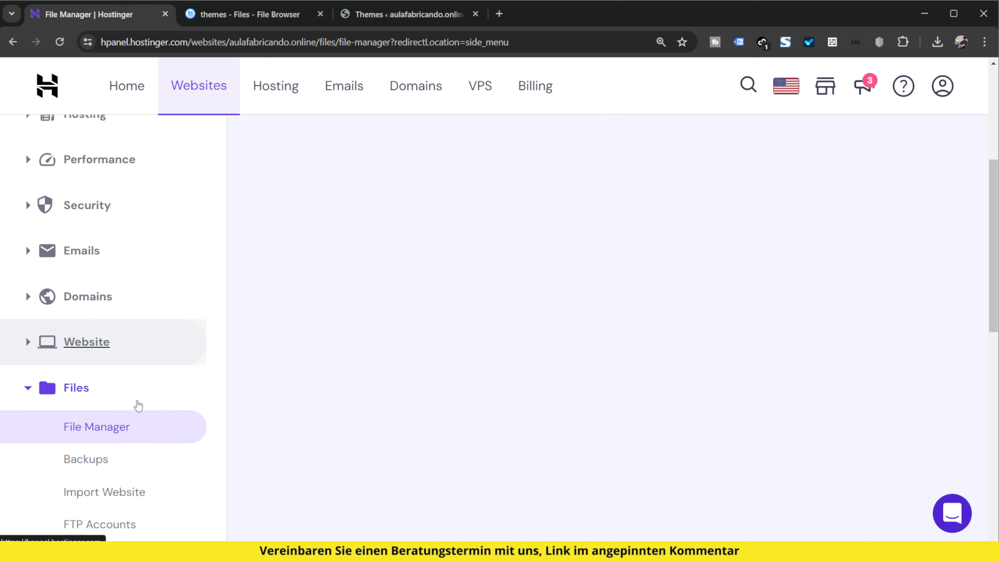
left_click(138, 405)
scroll(161, 418, "down", 2)
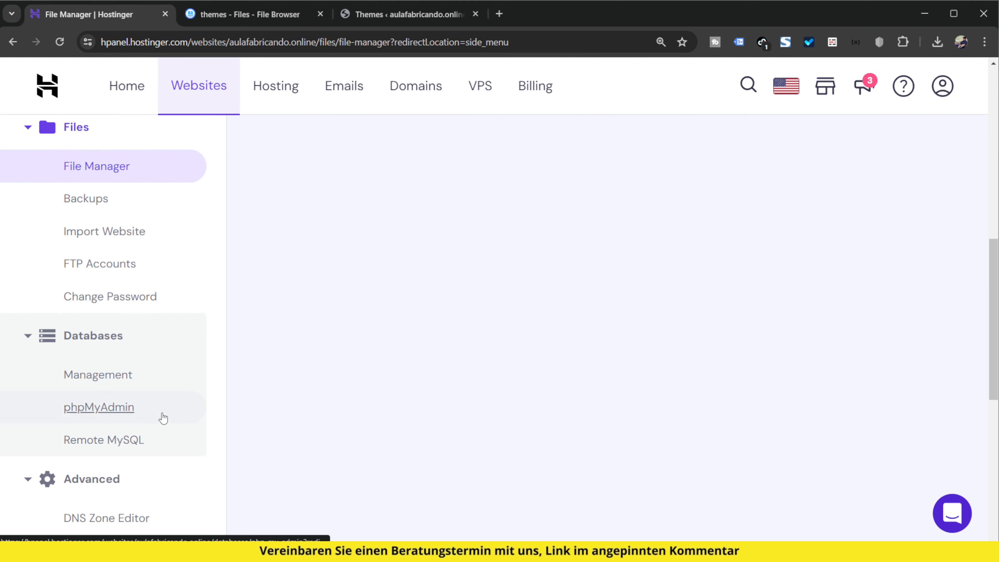
left_click(105, 405)
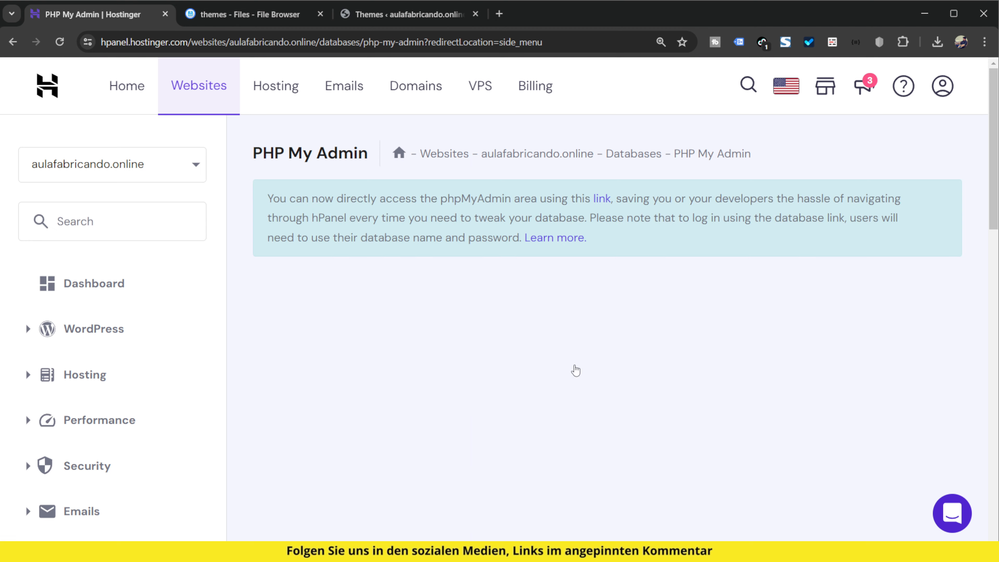
left_click(802, 411)
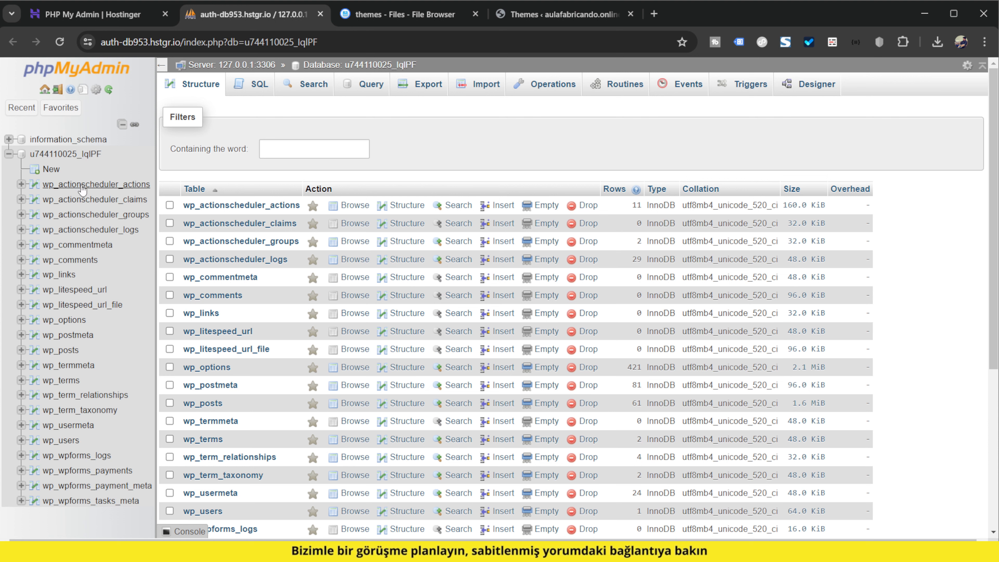
Browse the wp_options table and go to its second page of rows to find the template and stylesheet options
left_click(77, 318)
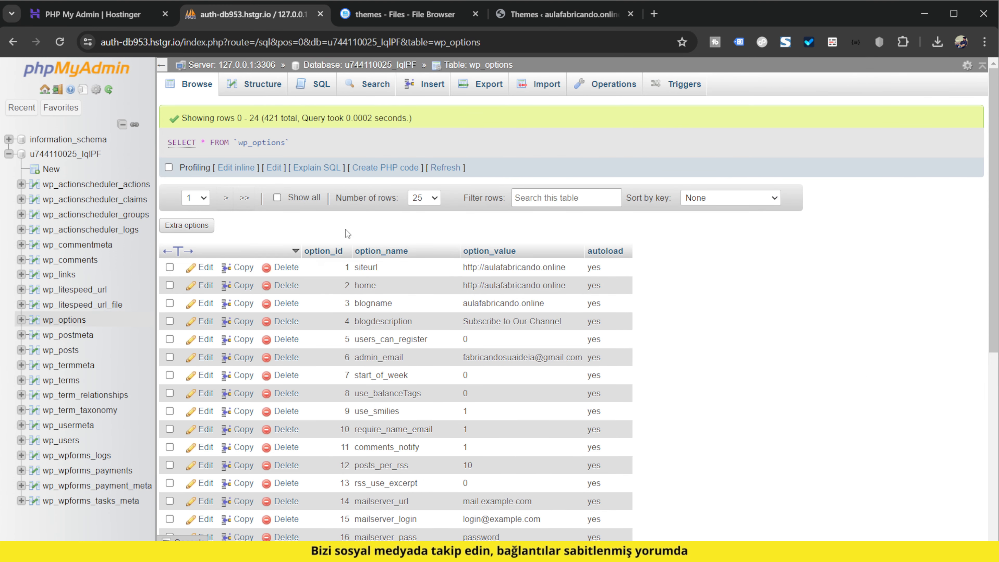
scroll(433, 256, "down", 10)
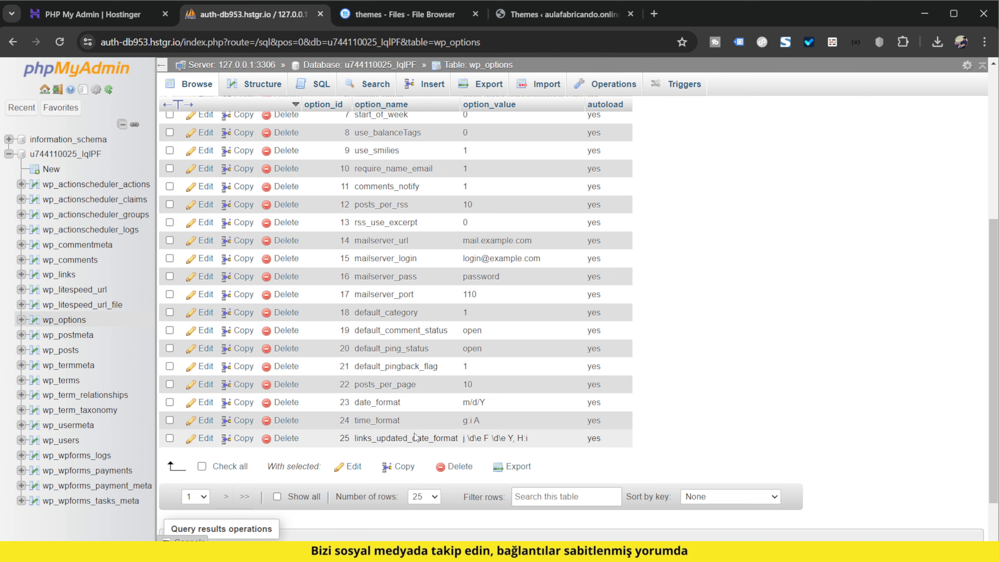
scroll(360, 380, "up", 10)
left_click(197, 198)
left_click(195, 236)
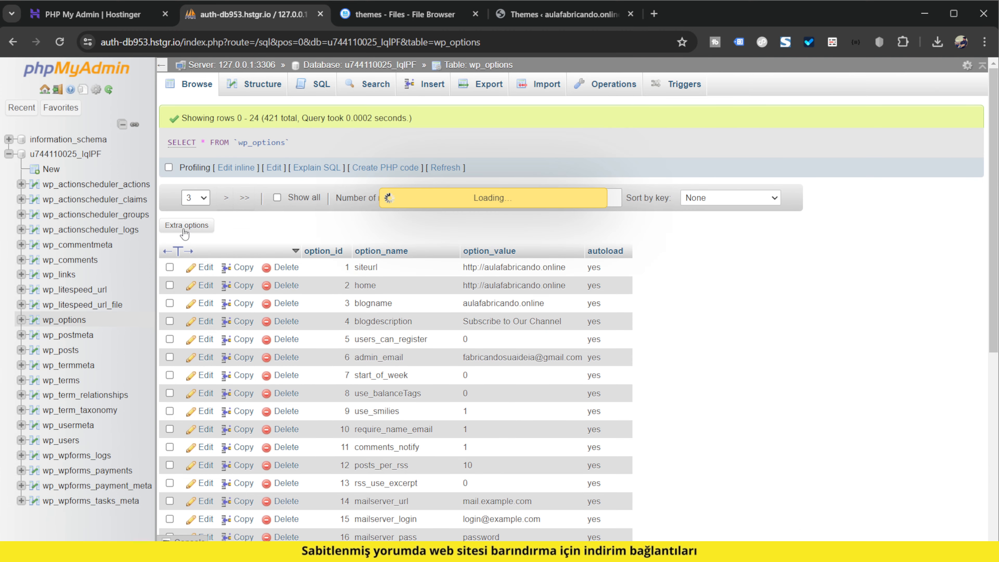
left_click(221, 198)
left_click(221, 226)
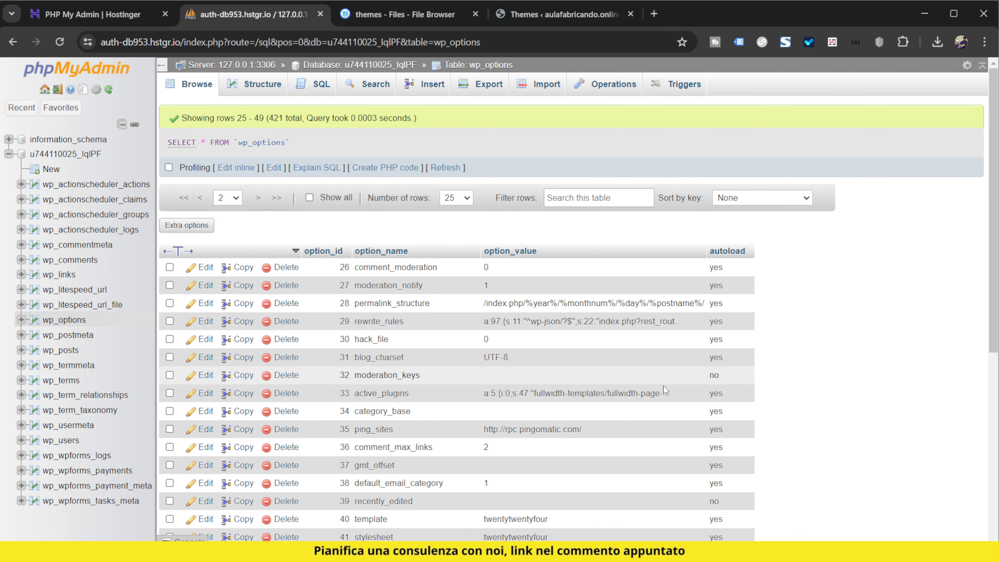
scroll(431, 355, "down", 5)
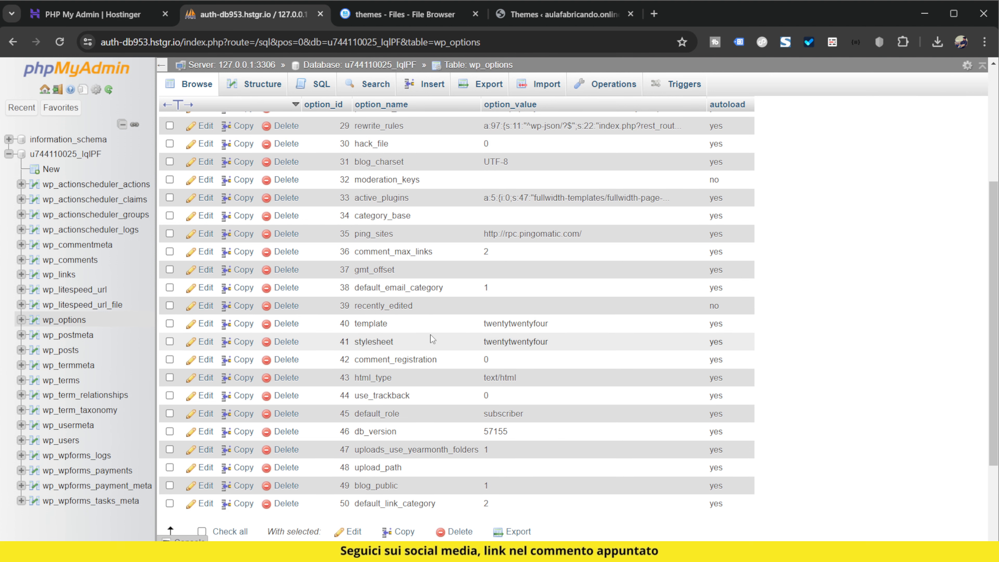
Switch to the file browser, copy the twentytwentythree theme folder's name from its rename dialog, and cancel the rename
key("ctrl+plus")
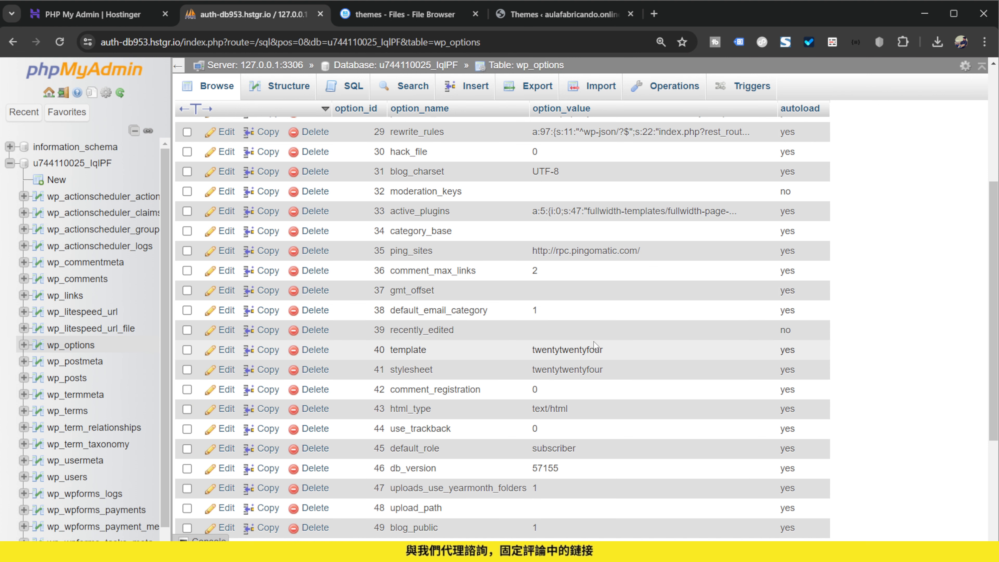
left_click_drag(541, 349, 611, 360)
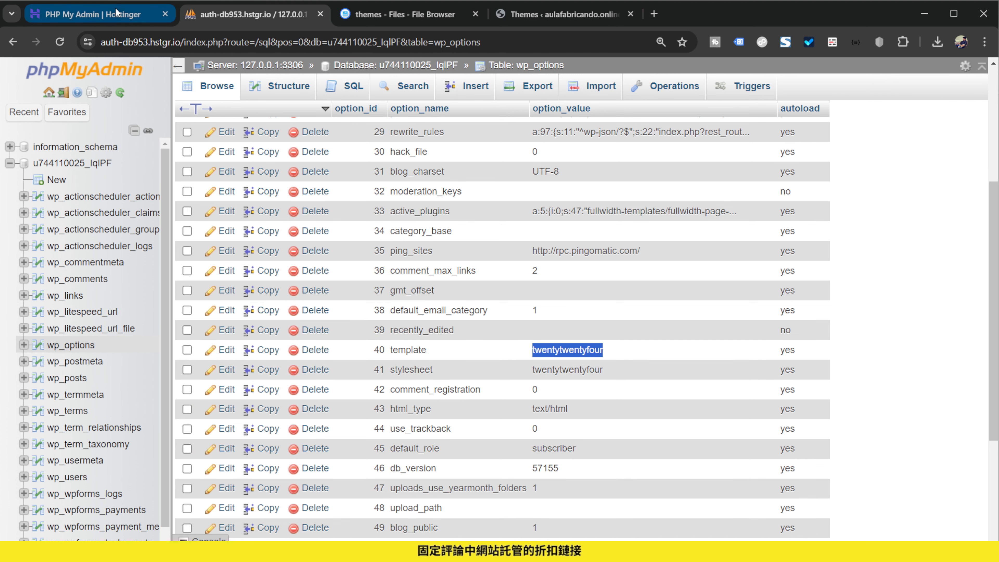
left_click(405, 14)
left_click(384, 272)
left_click(383, 273)
right_click(384, 273)
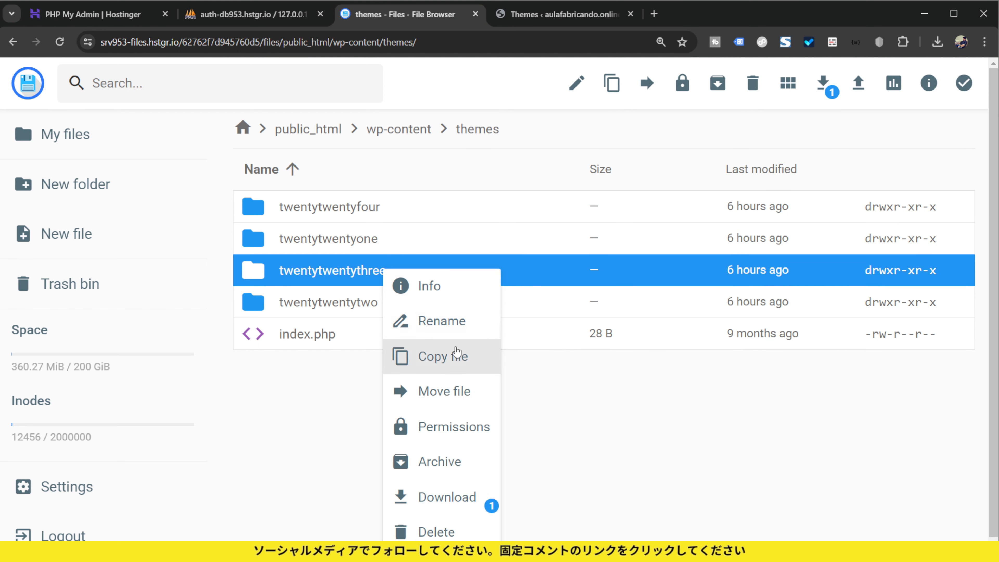
left_click(452, 321)
left_click_drag(494, 316, 362, 311)
key("ctrl+c")
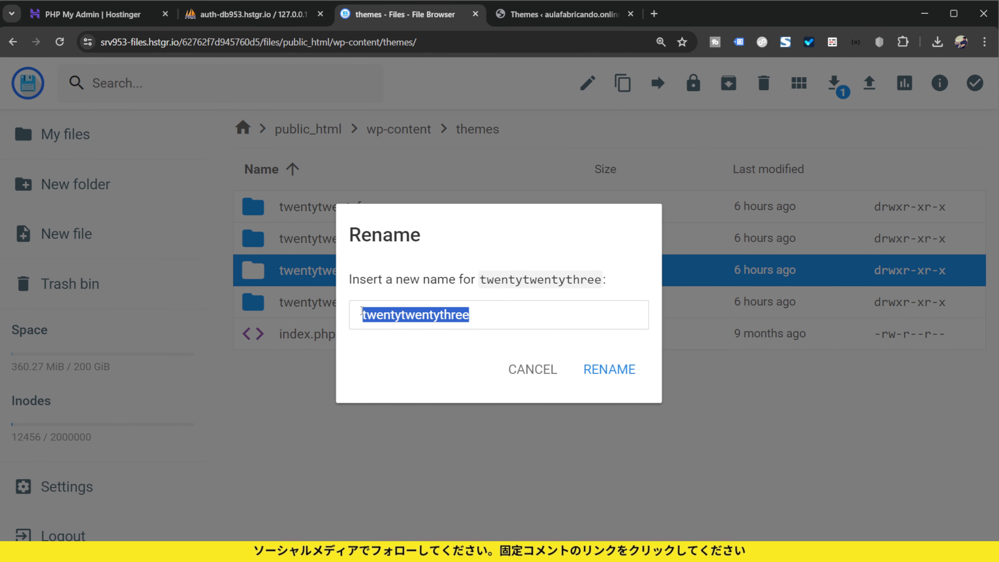
left_click(532, 369)
Return to phpMyAdmin and replace the template option's value in wp_options with the copied name twentytwentythree
left_click(252, 14)
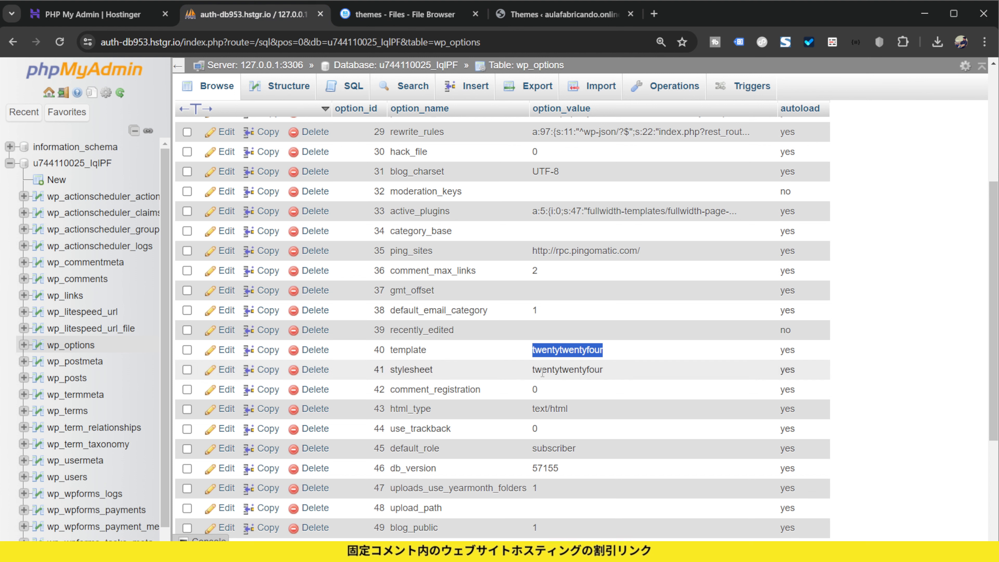
key("ctrl+a")
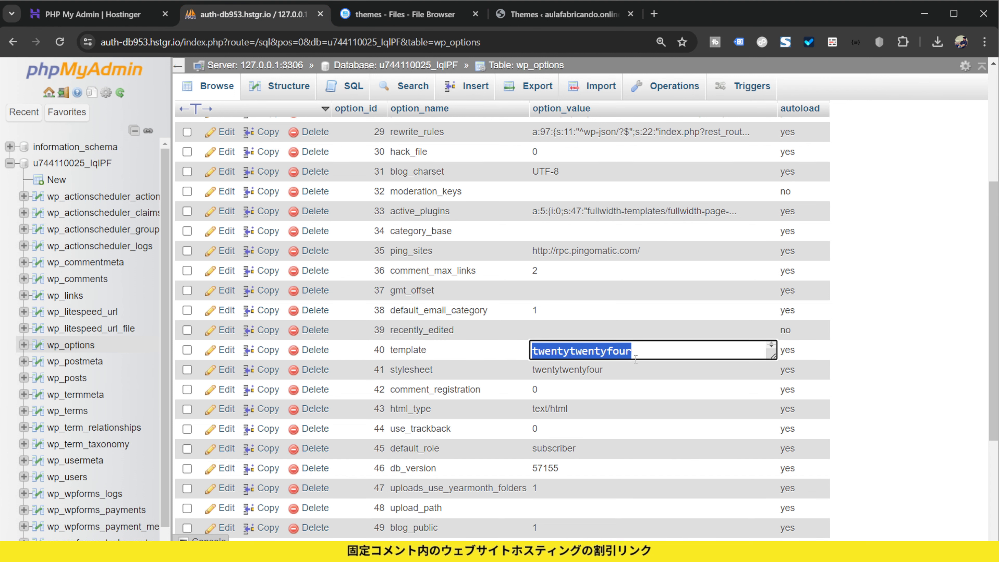
key("ctrl+v")
key("Return")
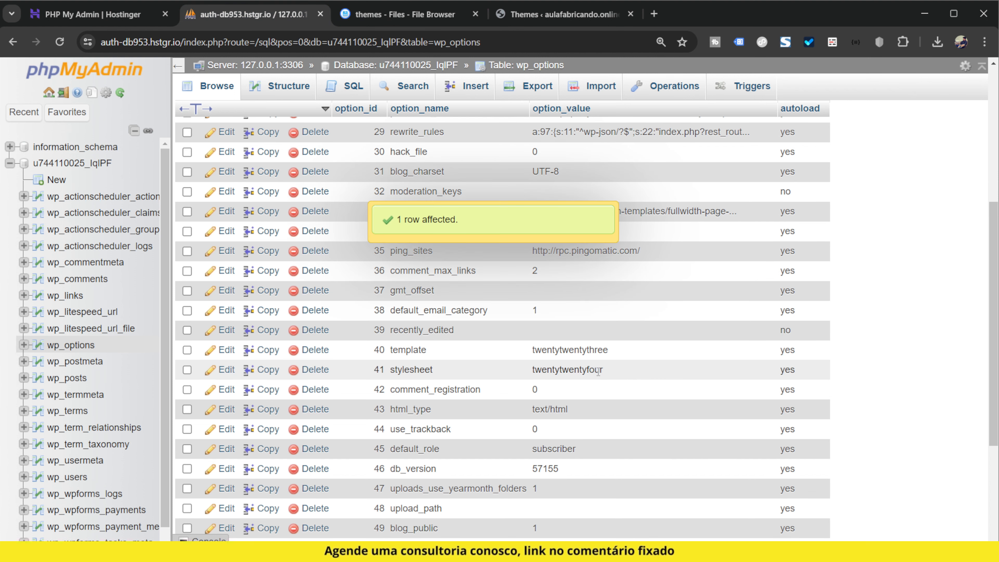
Set the stylesheet option's value in wp_options to twentytwentythree and save the edit
double_click(609, 373)
key("ctrl+a")
key("ctrl+v")
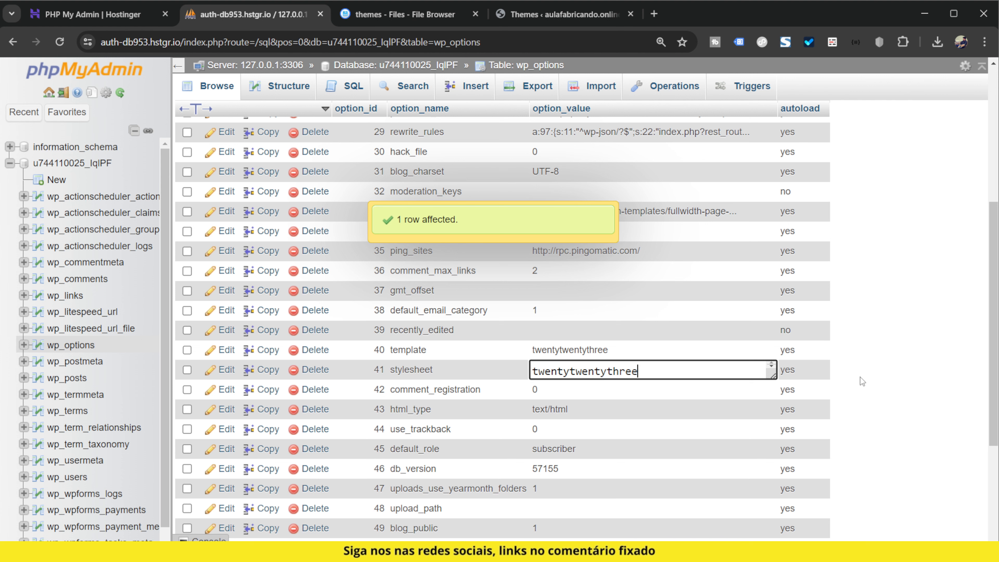
left_click(890, 377)
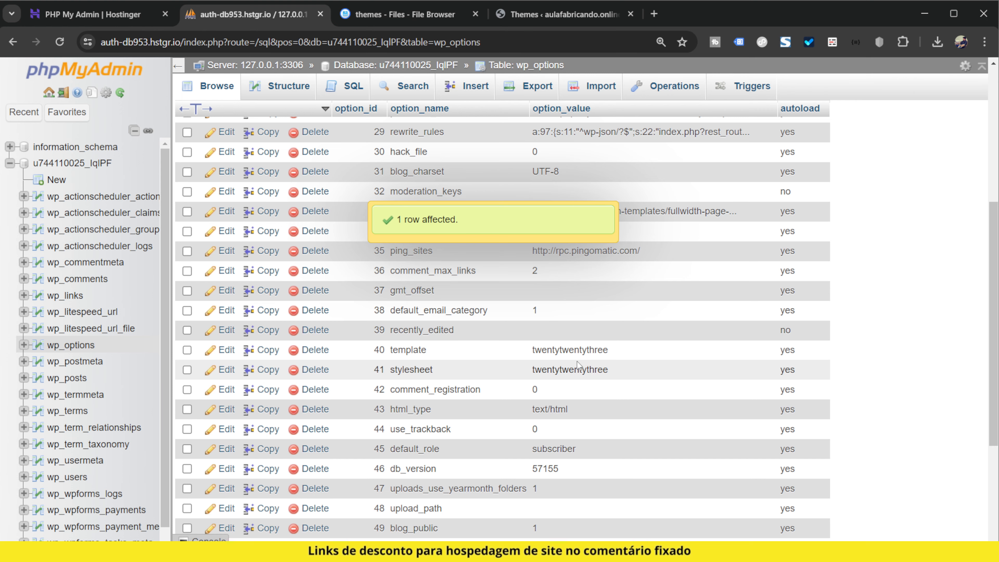
Switch to the WordPress Themes page and reload it to check which theme is active
left_click(547, 16)
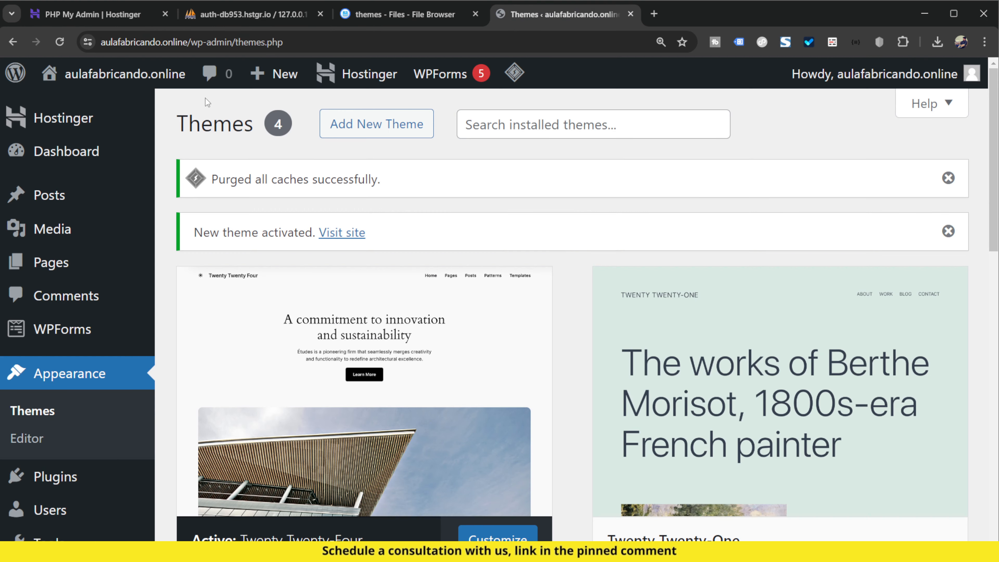
key("ctrl+minus")
key("F5")
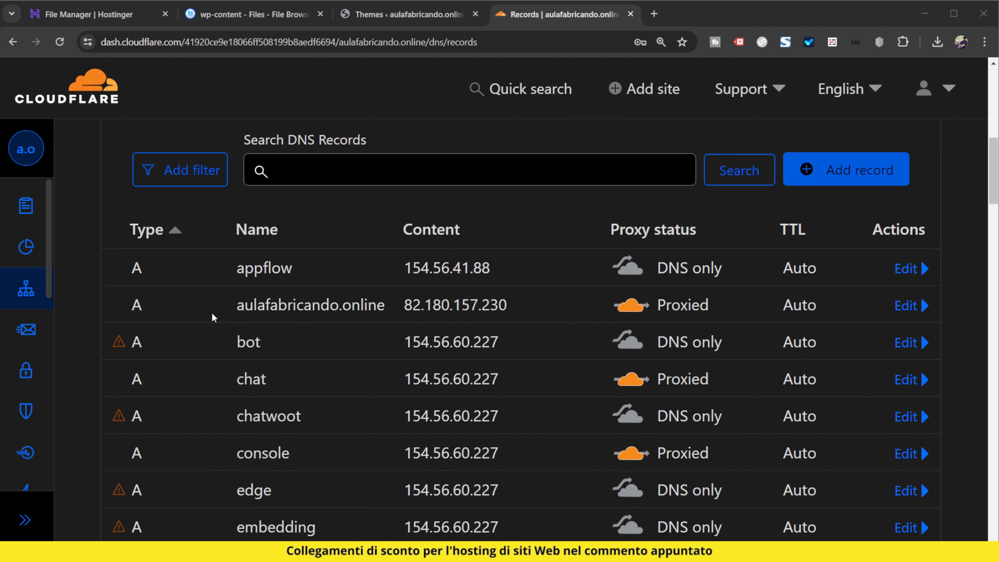
Edit the aulafabricando.online A record in Cloudflare, turn its proxy off so it is DNS only, and save the record
left_click(907, 311)
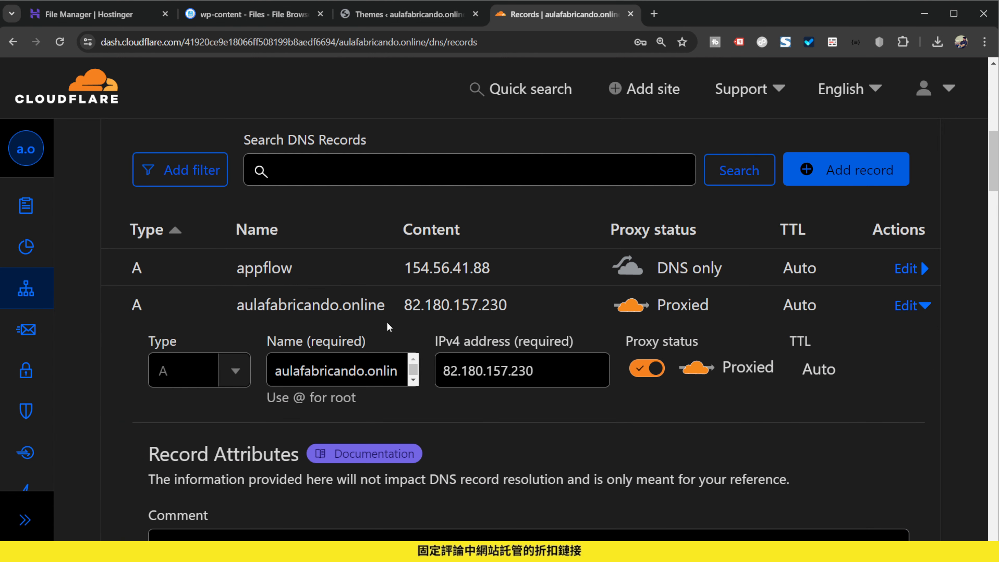
left_click(654, 366)
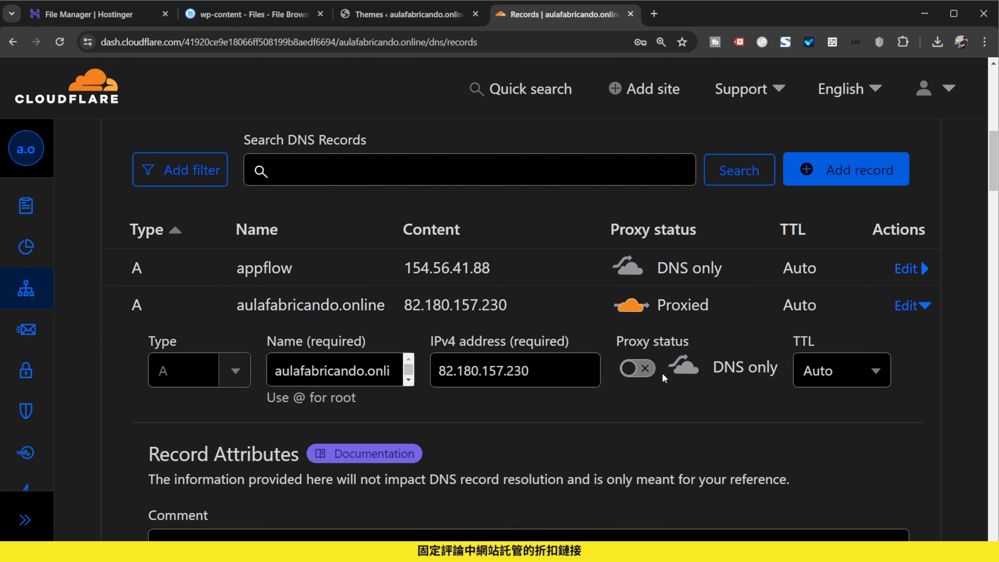
scroll(804, 405, "down", 5)
left_click(868, 376)
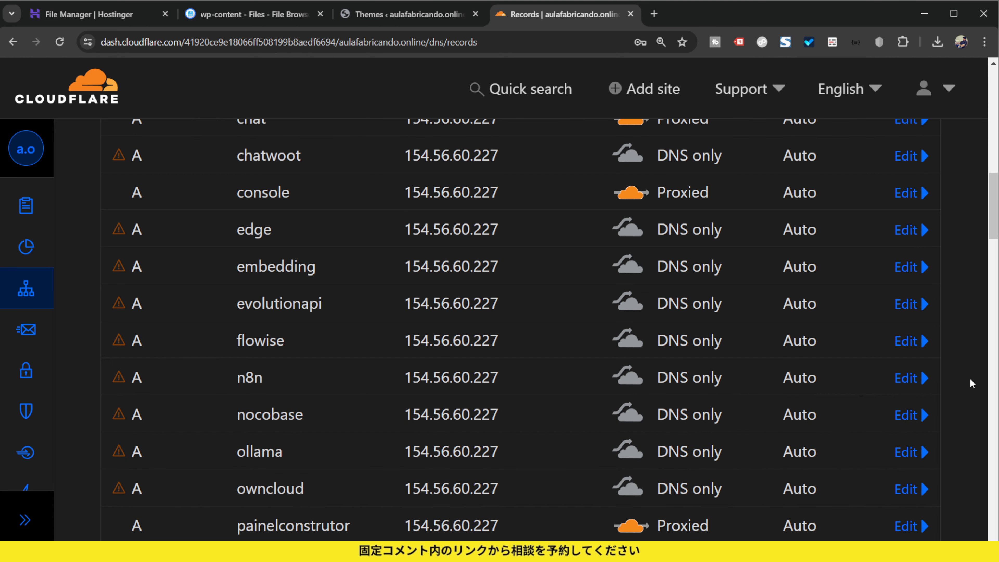
scroll(970, 380, "up", 5)
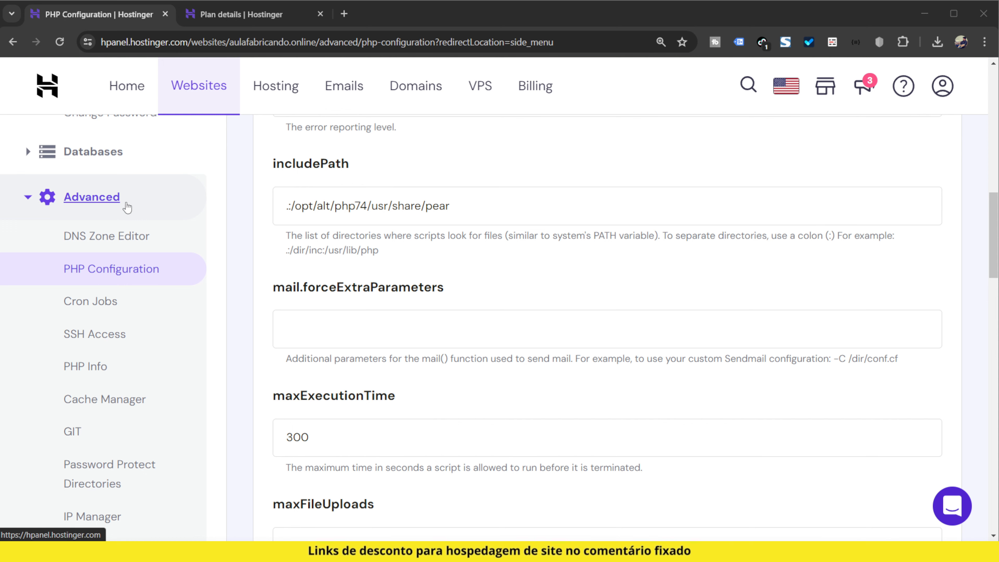
Open the PHP options in the PHP configuration of aulafabricando.online on Hostinger and set memoryLimit to 1024M
left_click(145, 271)
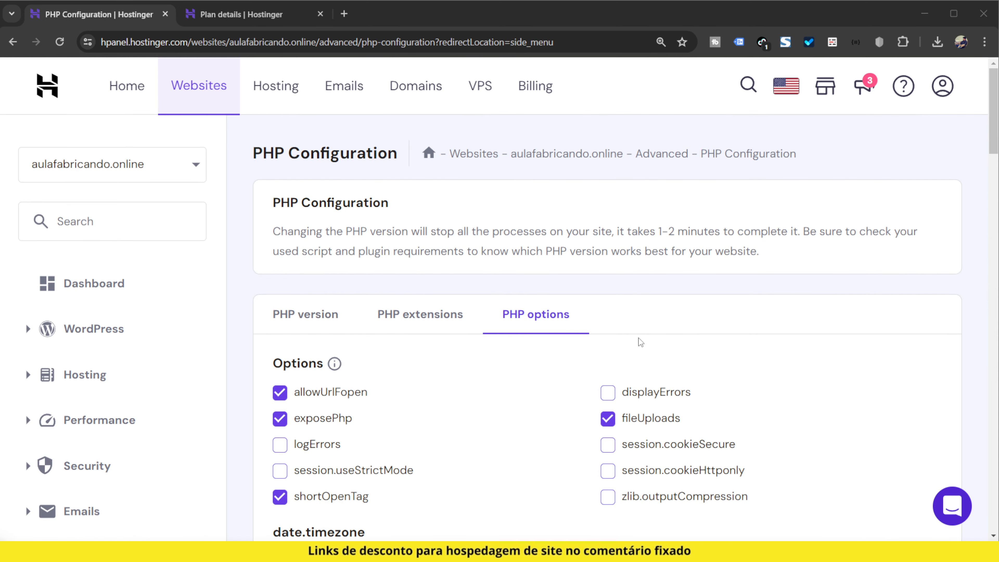
left_click(565, 323)
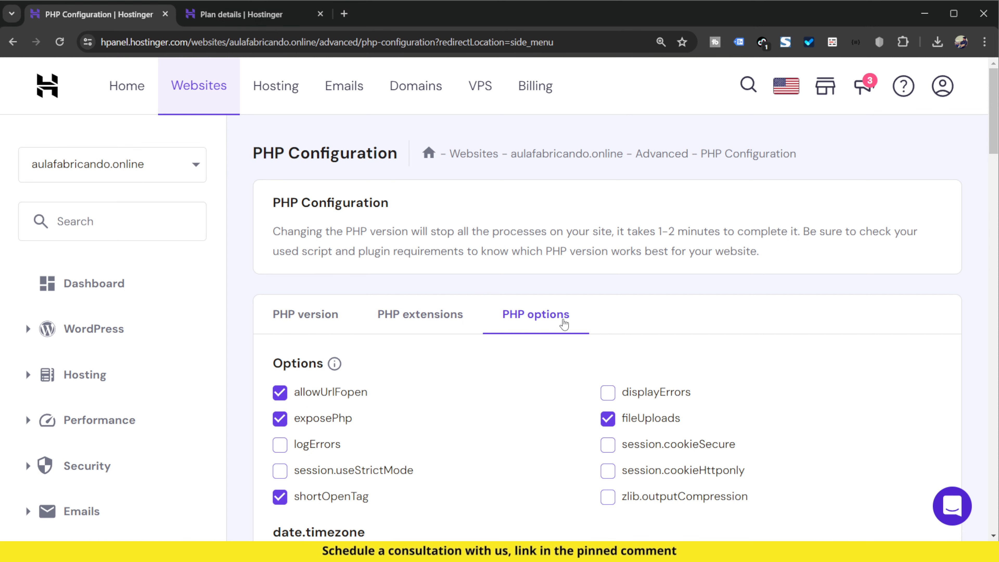
scroll(659, 340, "down", 10)
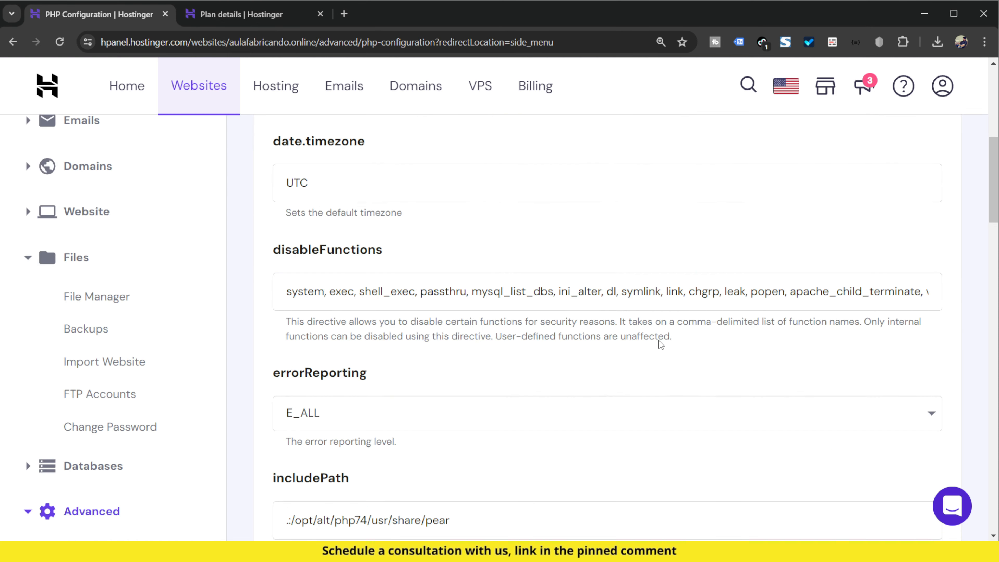
scroll(659, 345, "down", 12)
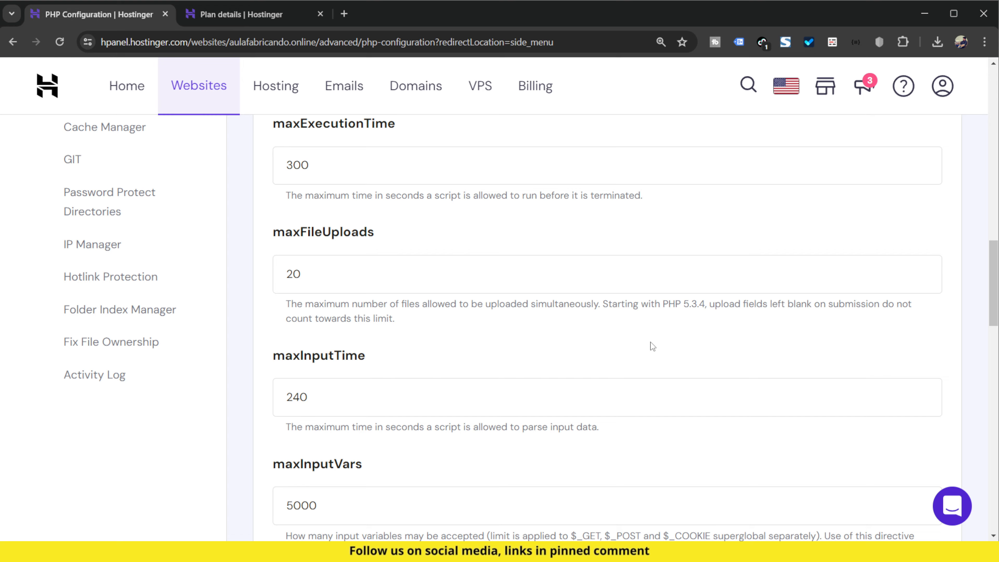
scroll(432, 379, "down", 5)
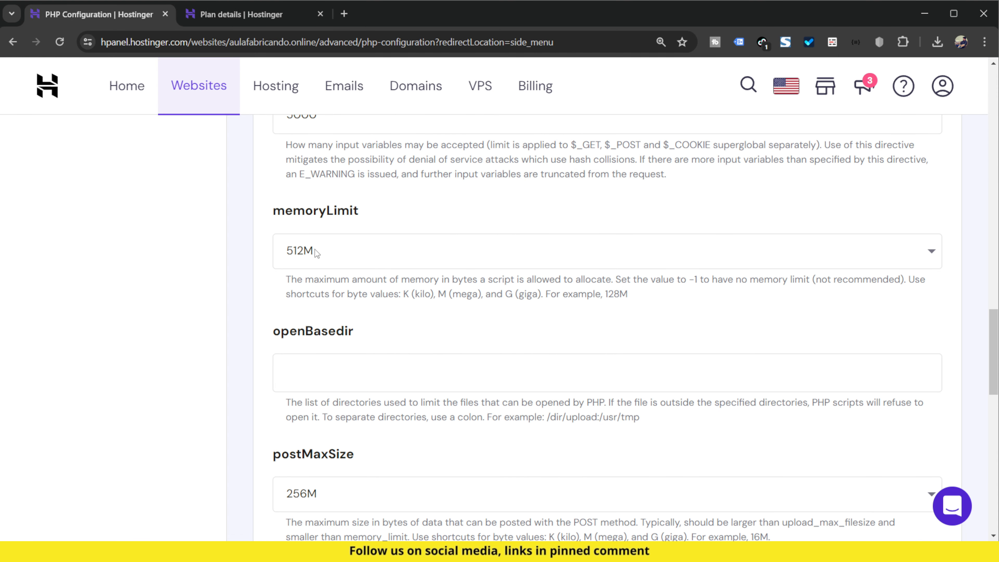
left_click(294, 249)
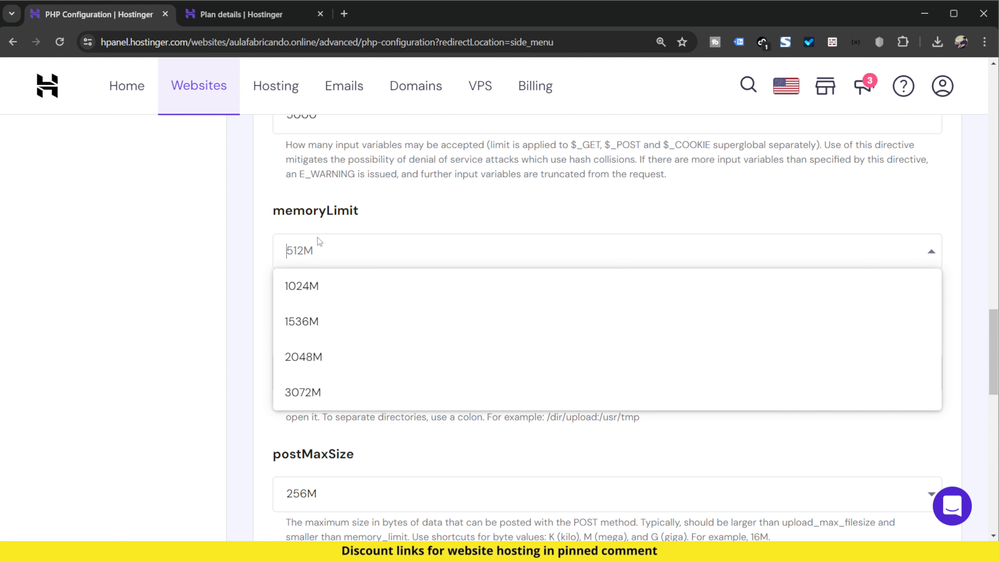
left_click(321, 289)
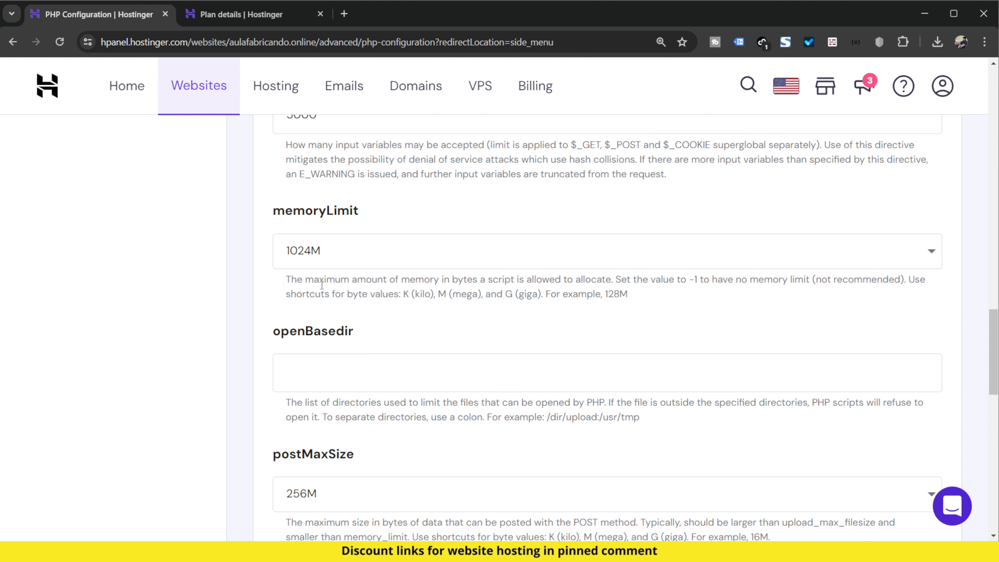
Check the RAM allowance in the hosting plan details
left_click(276, 14)
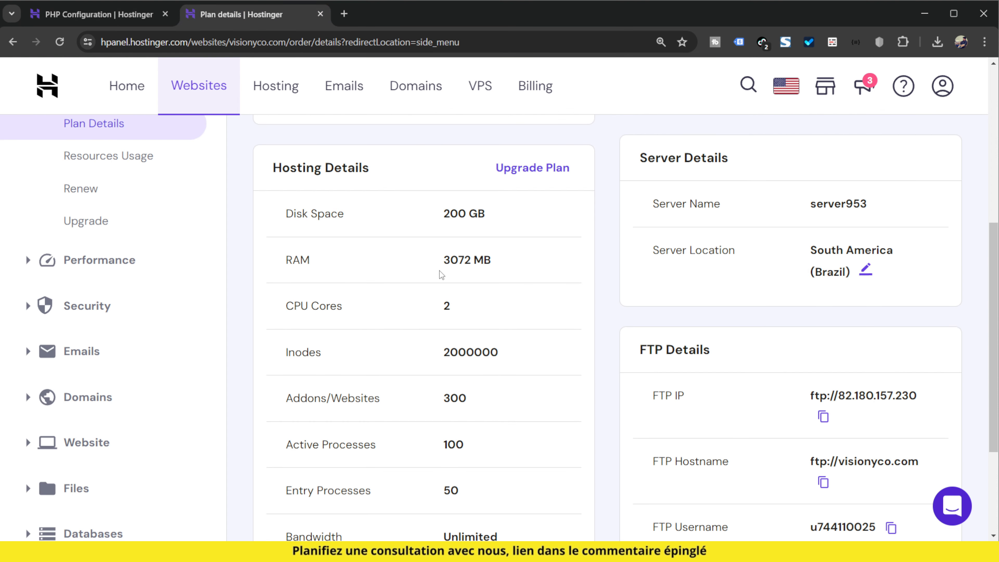
left_click_drag(437, 261, 501, 260)
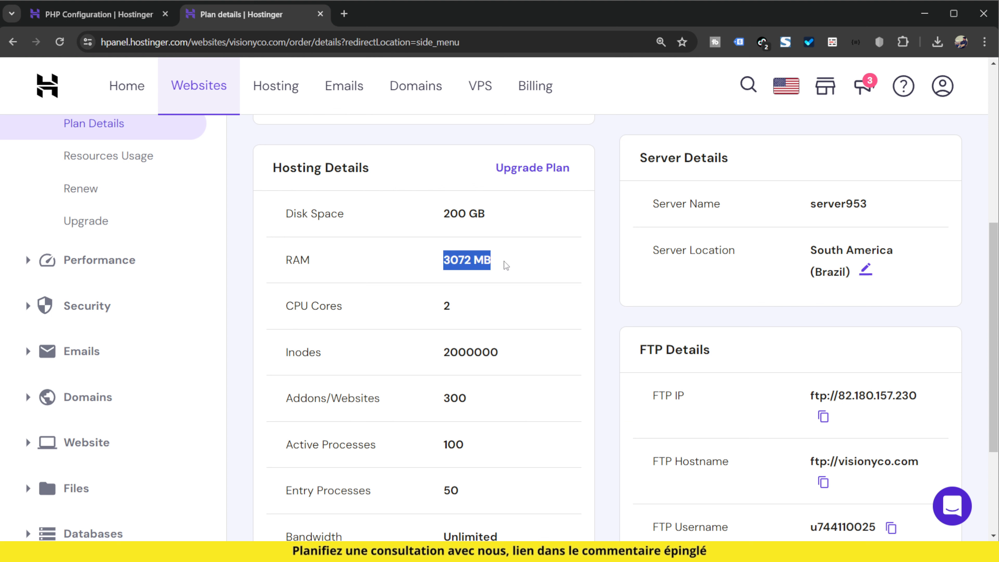
left_click(482, 273)
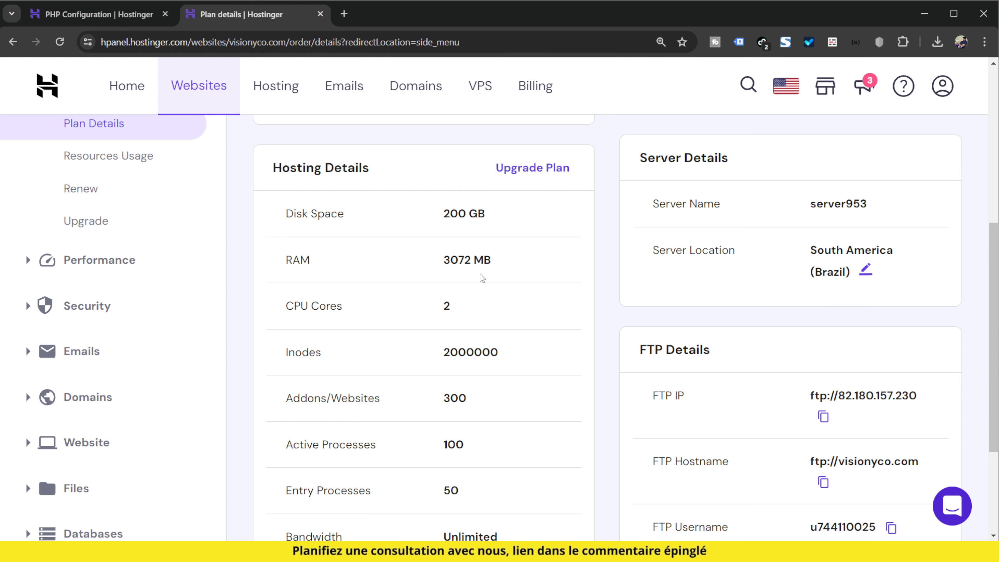
Return to the PHP configuration page and save the changed PHP options
left_click(149, 10)
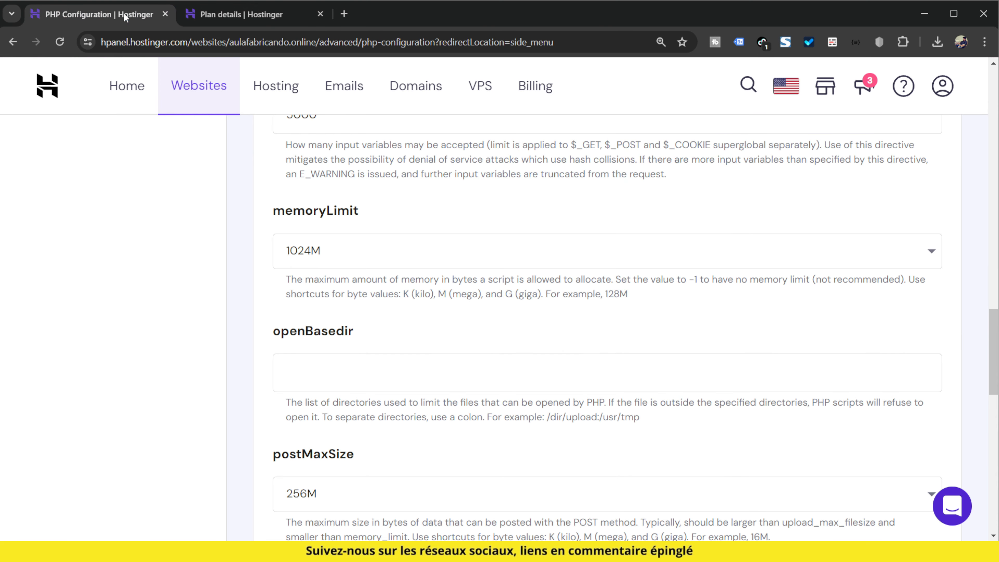
scroll(443, 359, "down", 15)
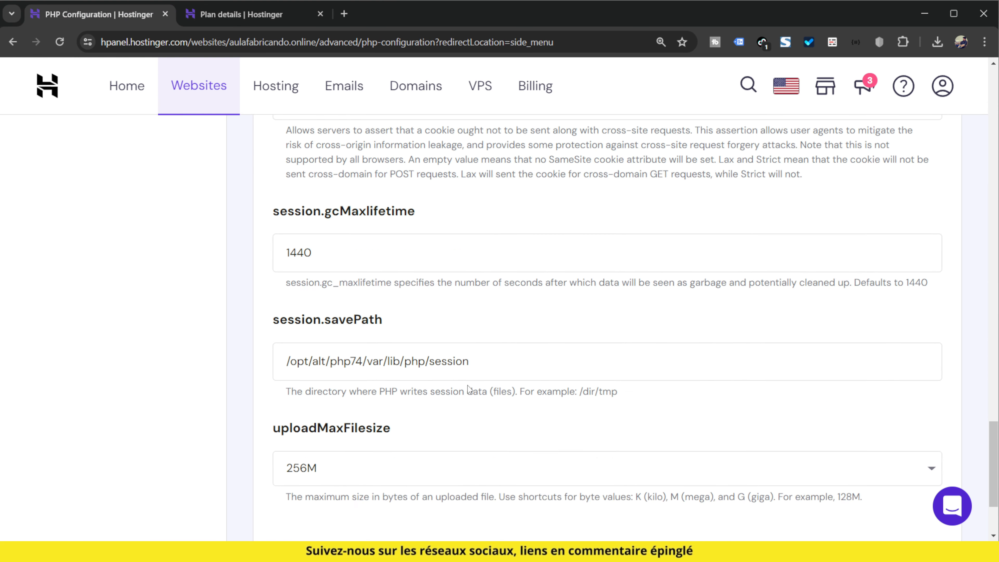
left_click(889, 428)
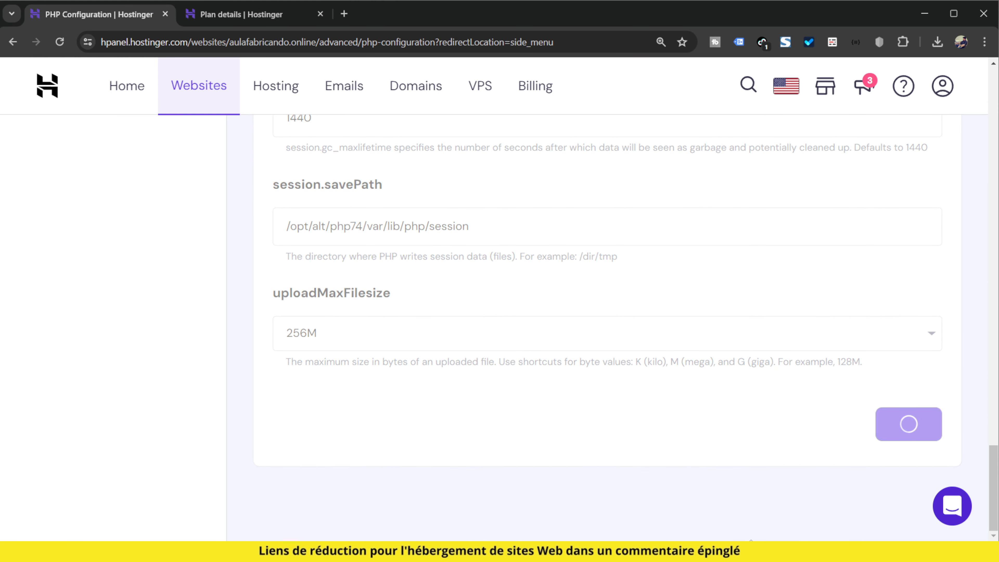